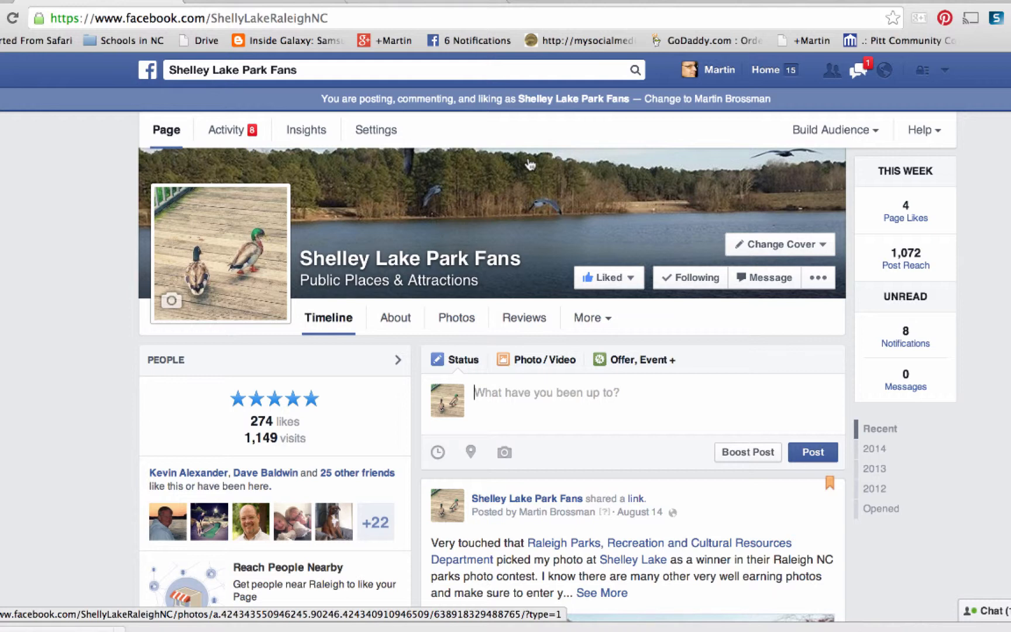
left_click(505, 455)
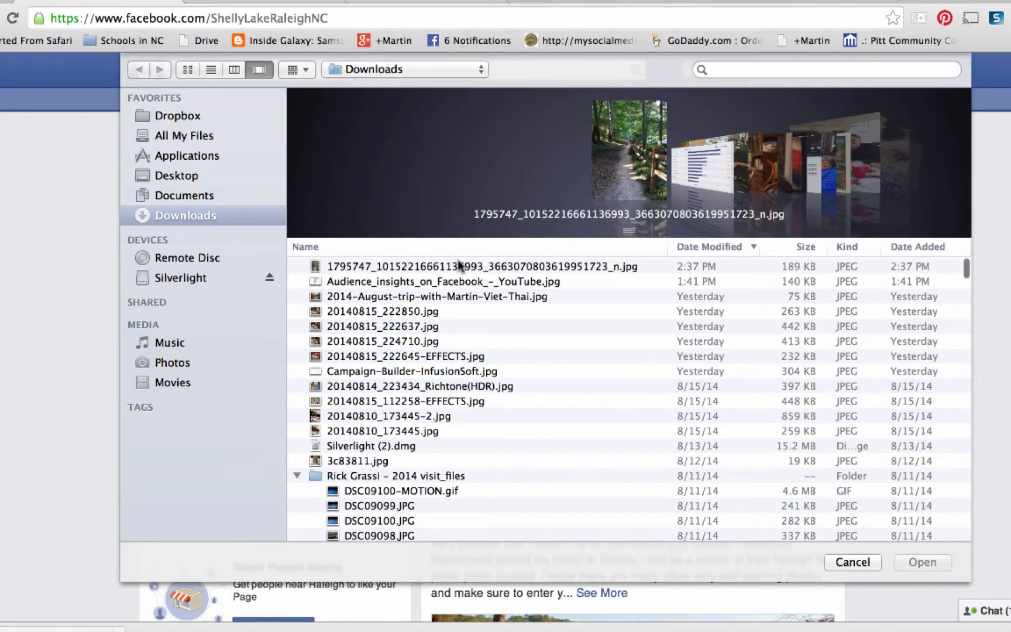
left_click(458, 261)
left_click_drag(630, 231, 651, 444)
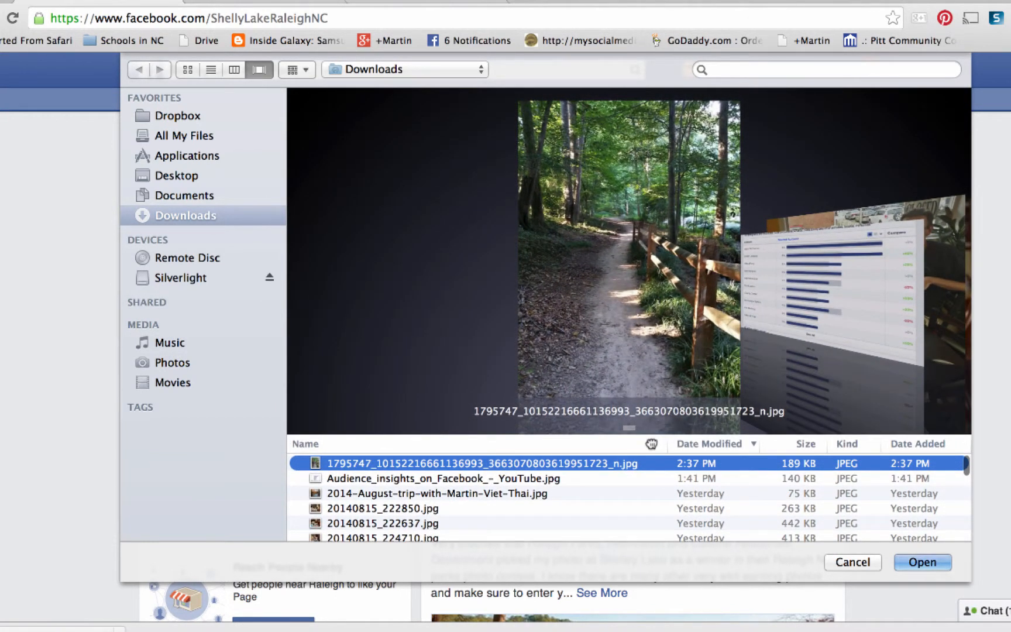
left_click(922, 560)
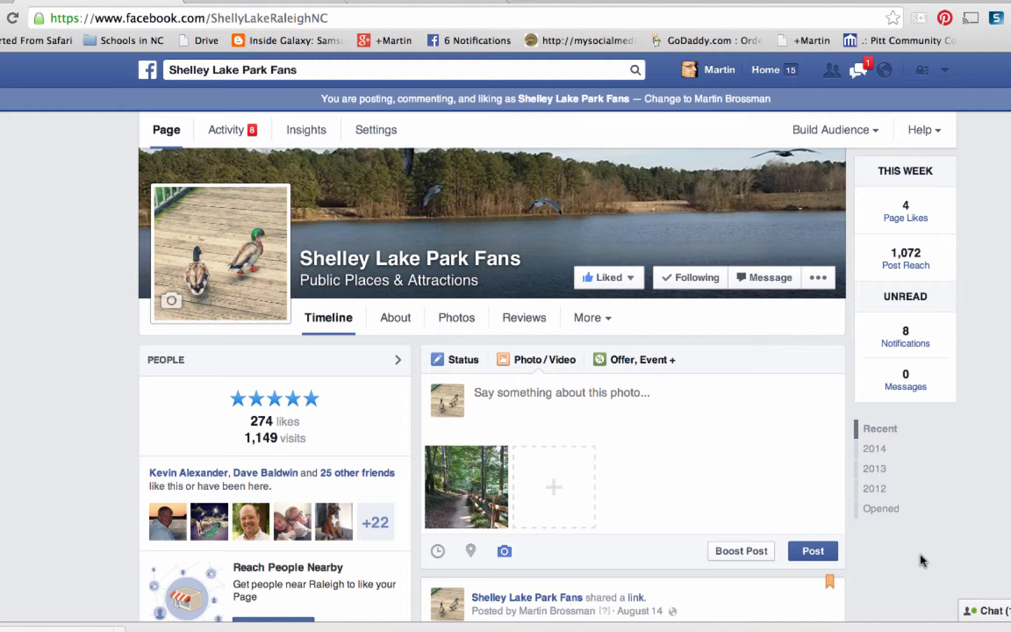
- Write the photo caption "One of the wonderful paths that leads to Shelley Lake. #ShelleyLake"
left_click(502, 392)
type("One of the wonderful paths that leads to Shelley Lake. ")
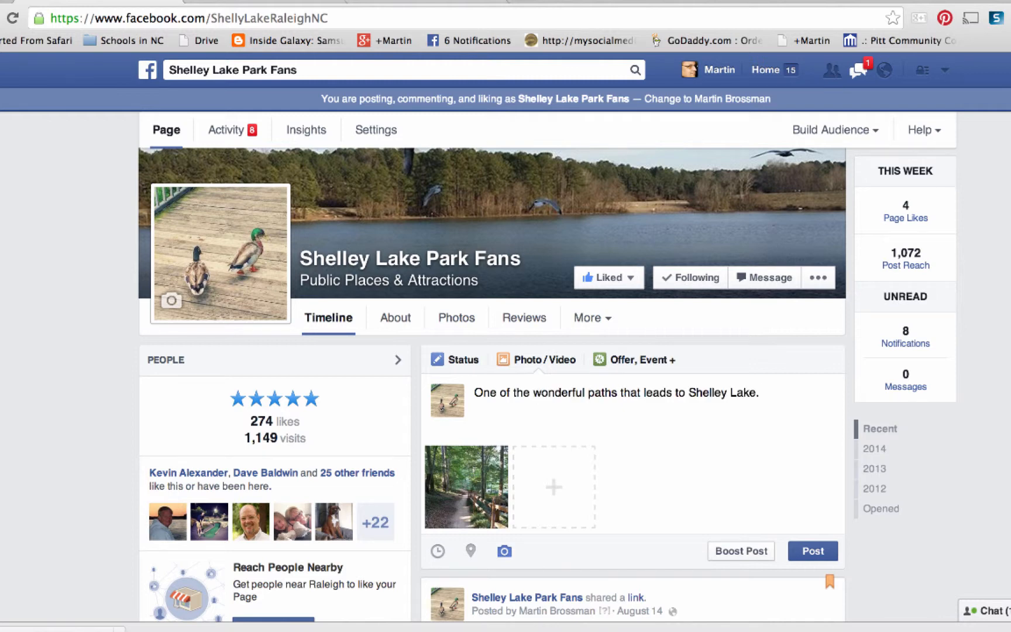
type("#ShelleyLake")
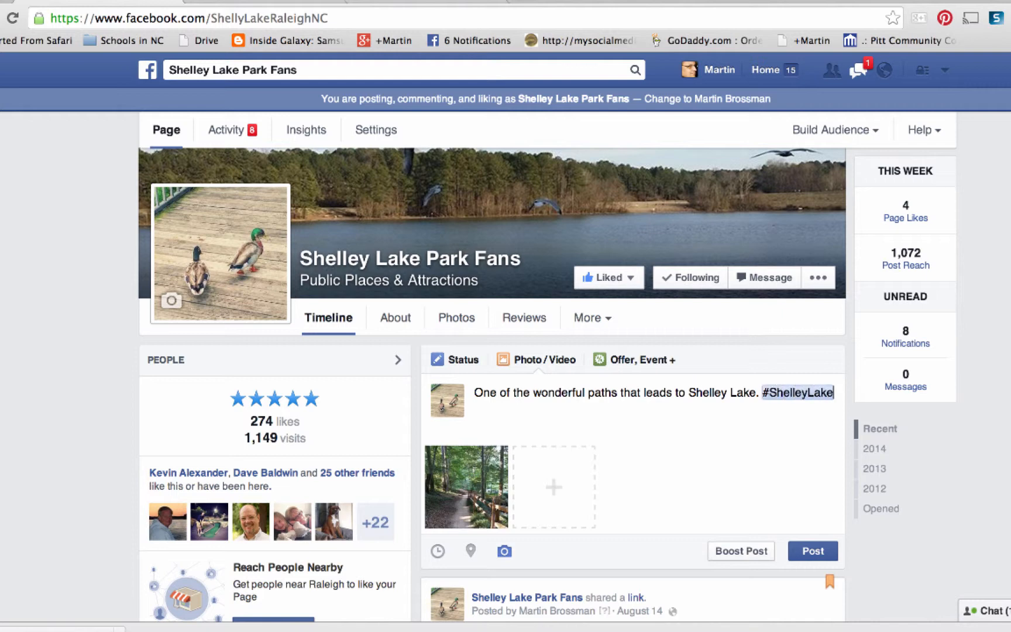
- Add the hashtag #RaleighParks at the end of the photo caption
key("Return")
type("#RAleg")
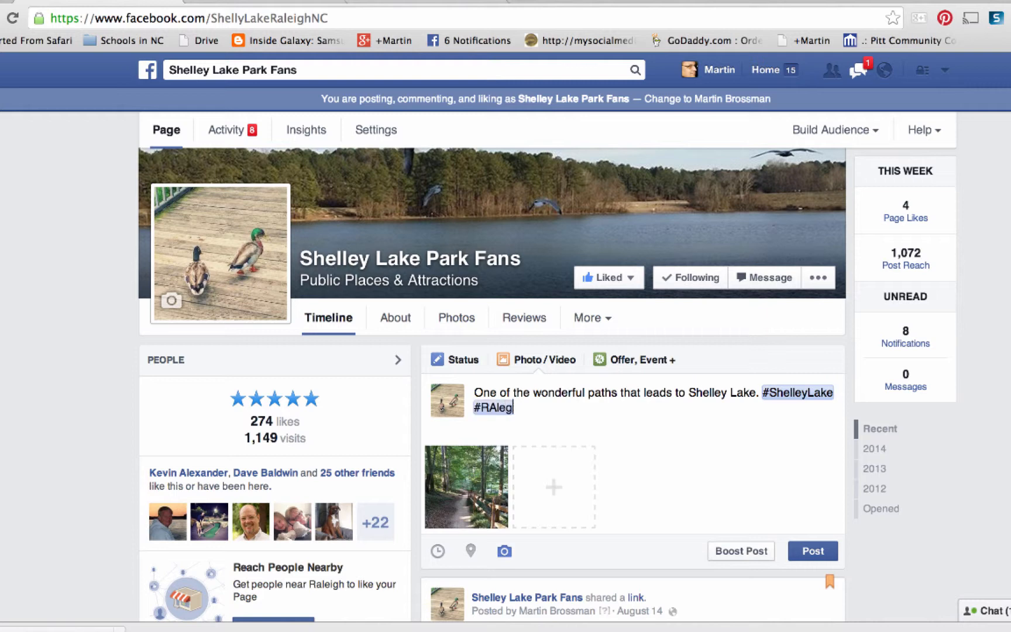
key("BackSpace")
key("BackSpace")
key("BackSpace")
key("BackSpace")
type("aleighParks")
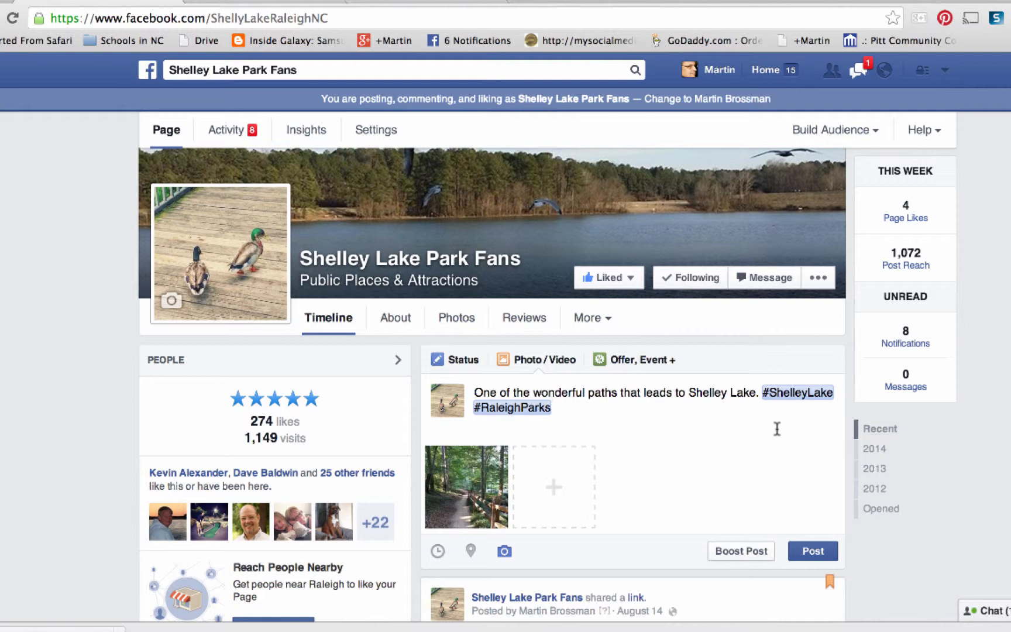
- Tag the photo's location as Shelley Lake Park, choosing the suggestion with 7,094 visits
left_click(472, 560)
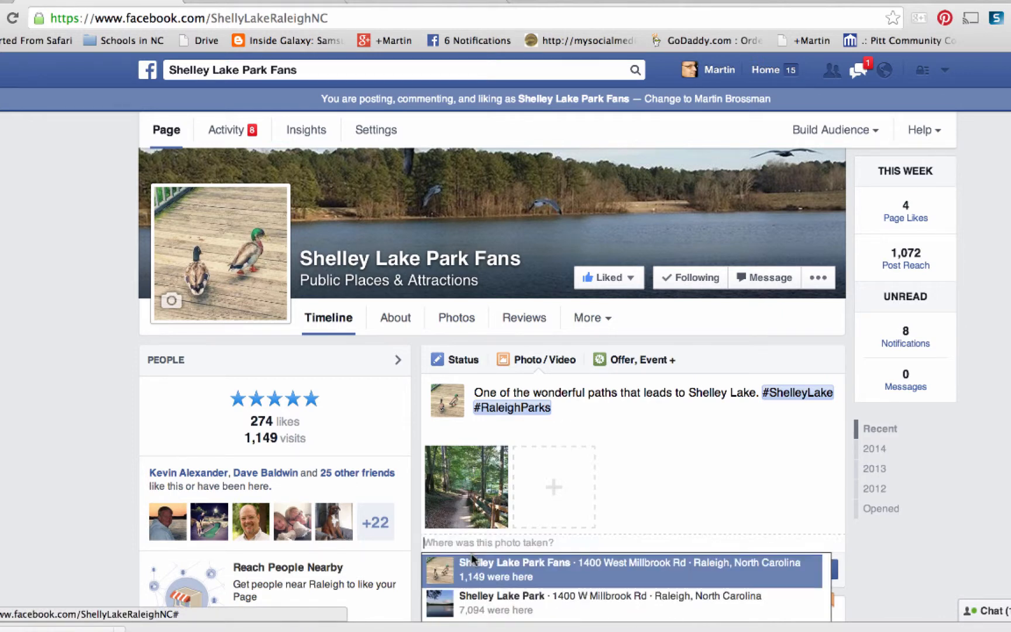
scroll(752, 414, "down", 1)
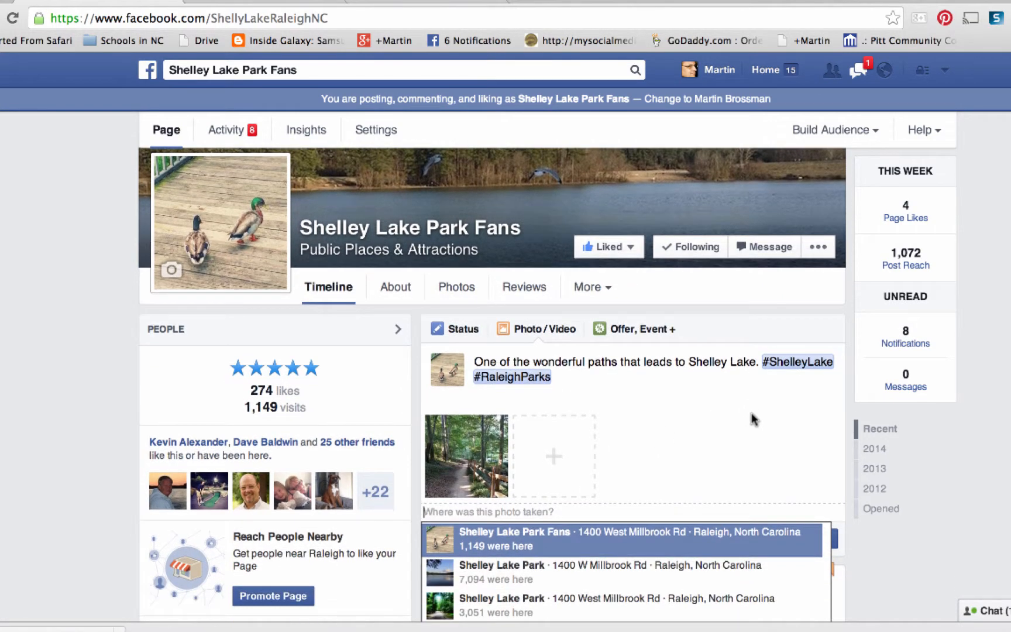
left_click(546, 577)
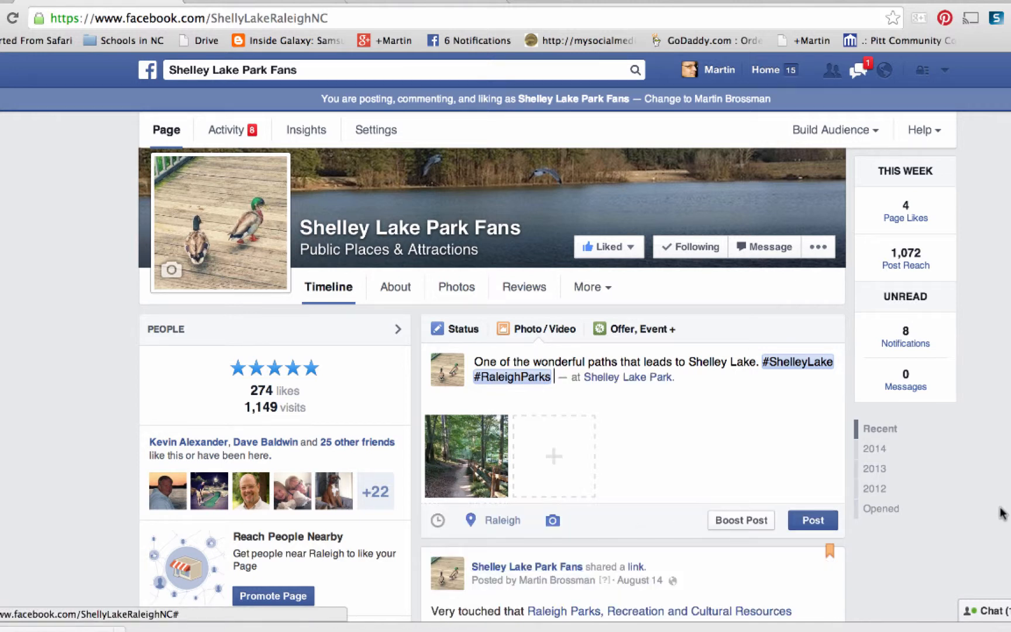
- Schedule the photo post for 8/17/2014 at 9:00 pm
left_click(440, 526)
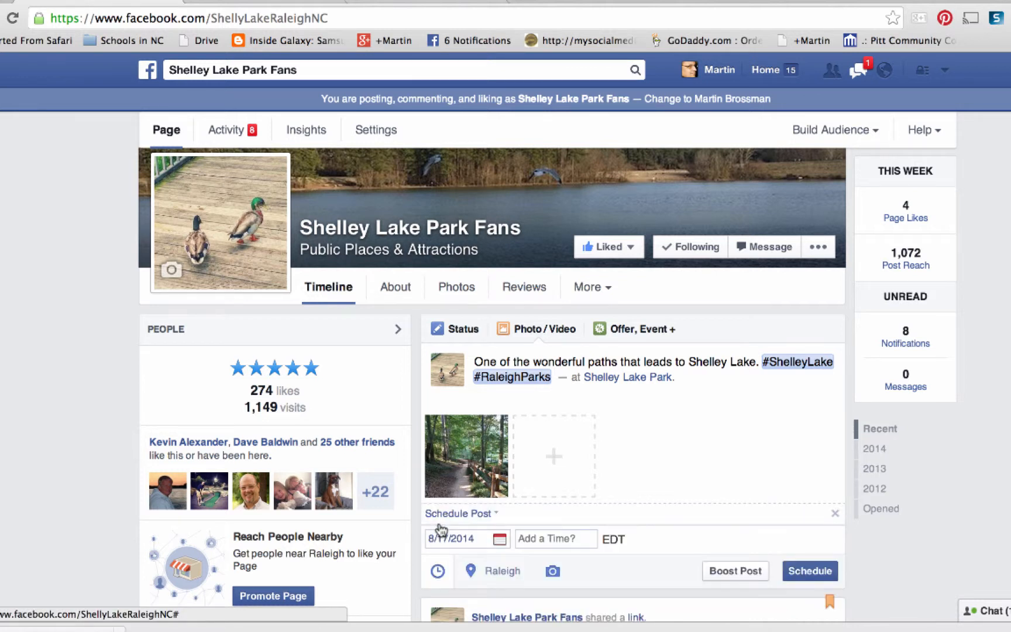
left_click(545, 539)
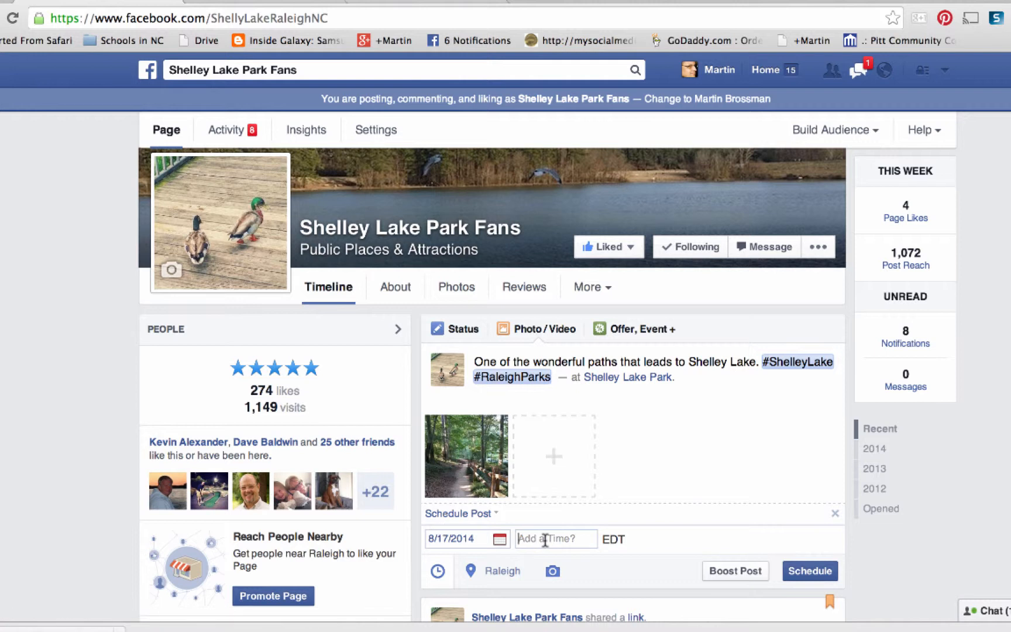
type("9pm")
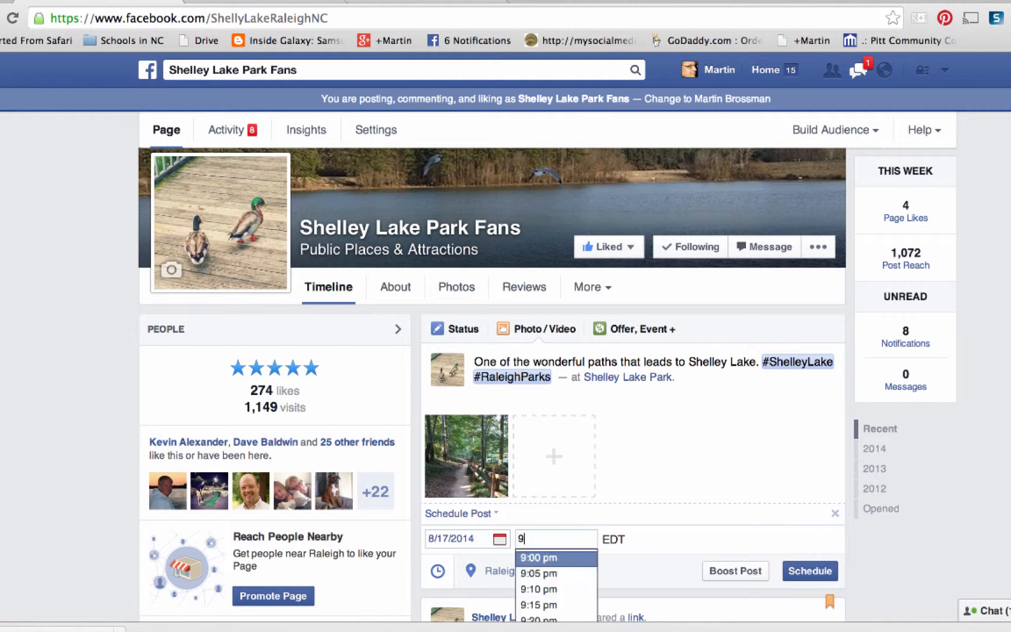
left_click(555, 562)
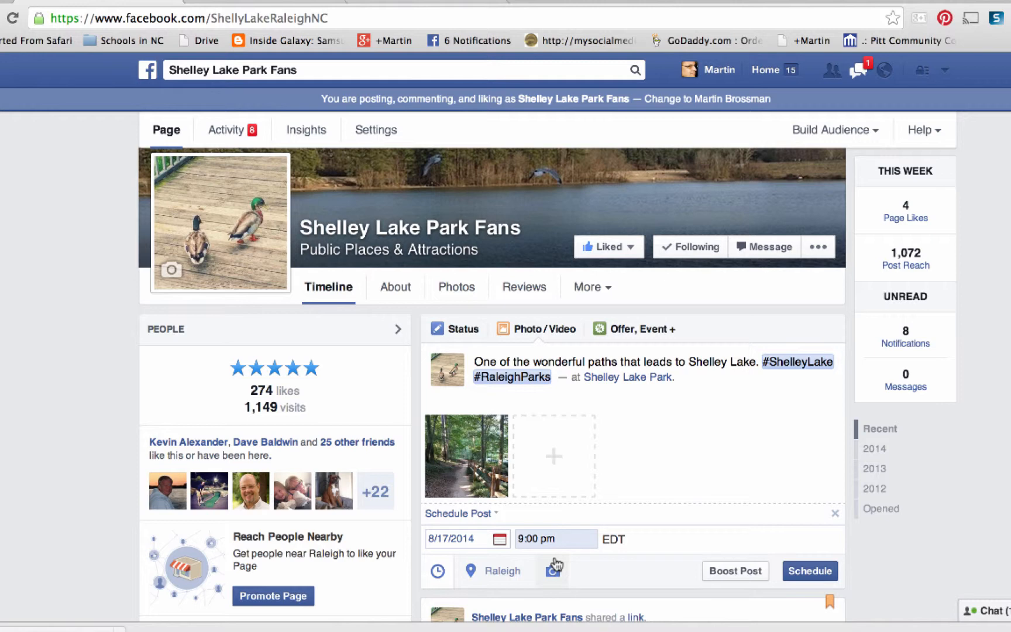
left_click(499, 539)
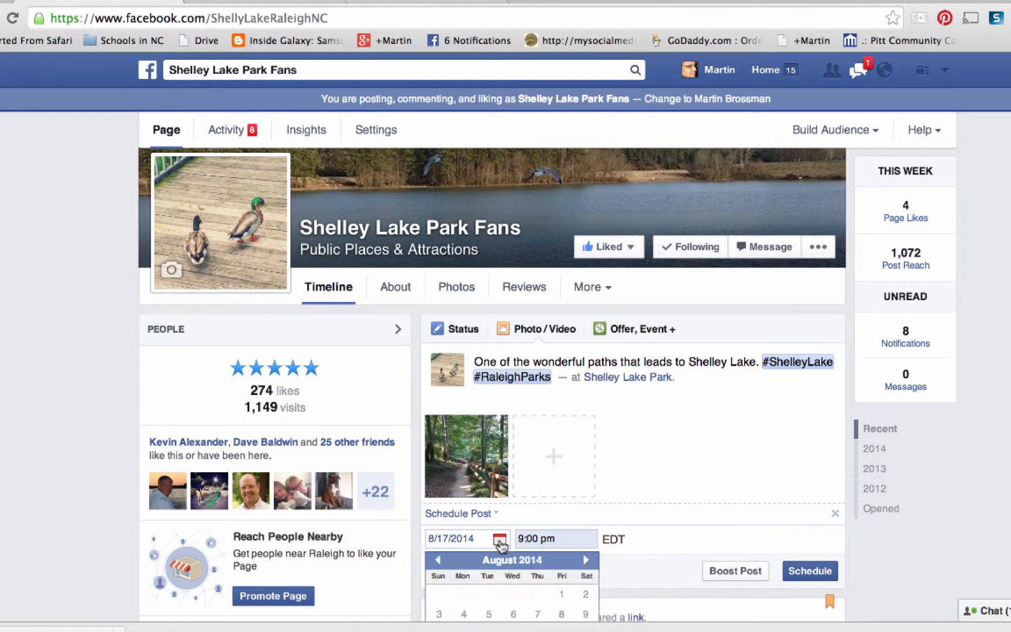
scroll(984, 486, "down", 3)
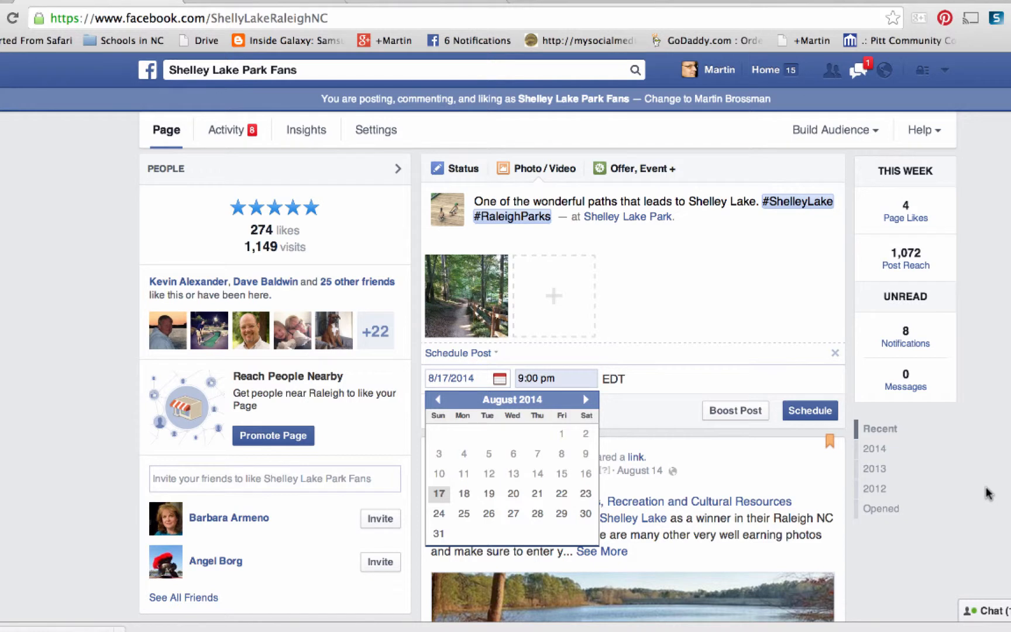
left_click(670, 381)
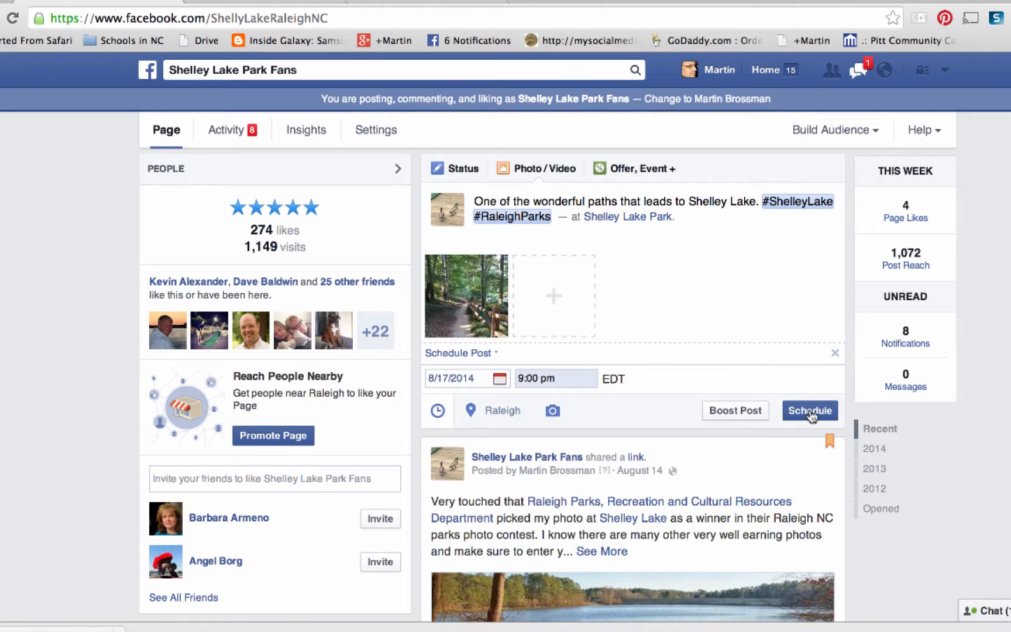
left_click(811, 413)
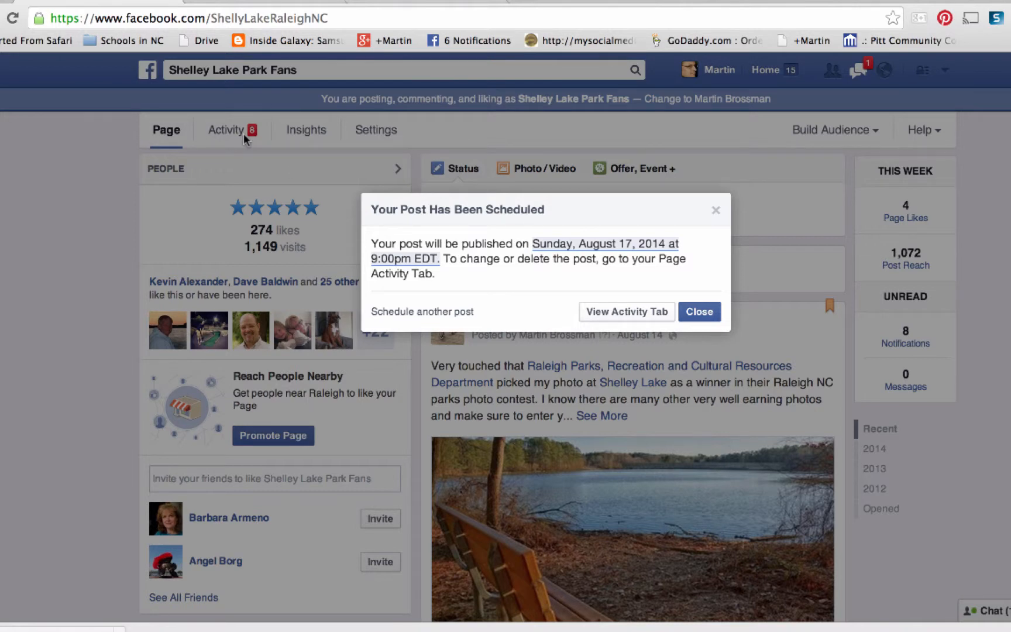
- Open the page's scheduled posts and review the queued trail photo post
left_click(626, 314)
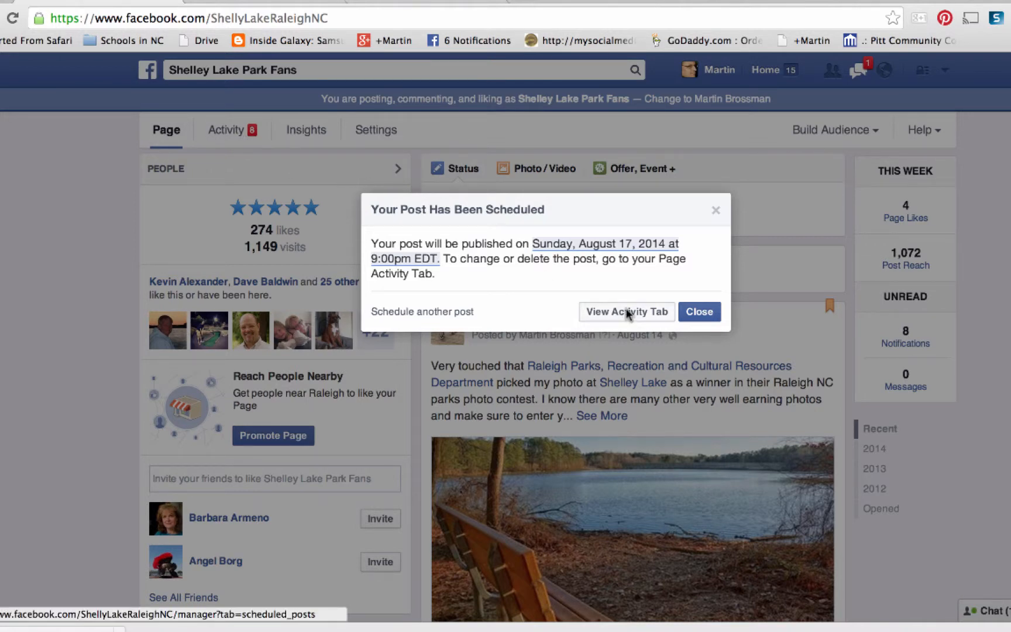
scroll(929, 372, "down", 1)
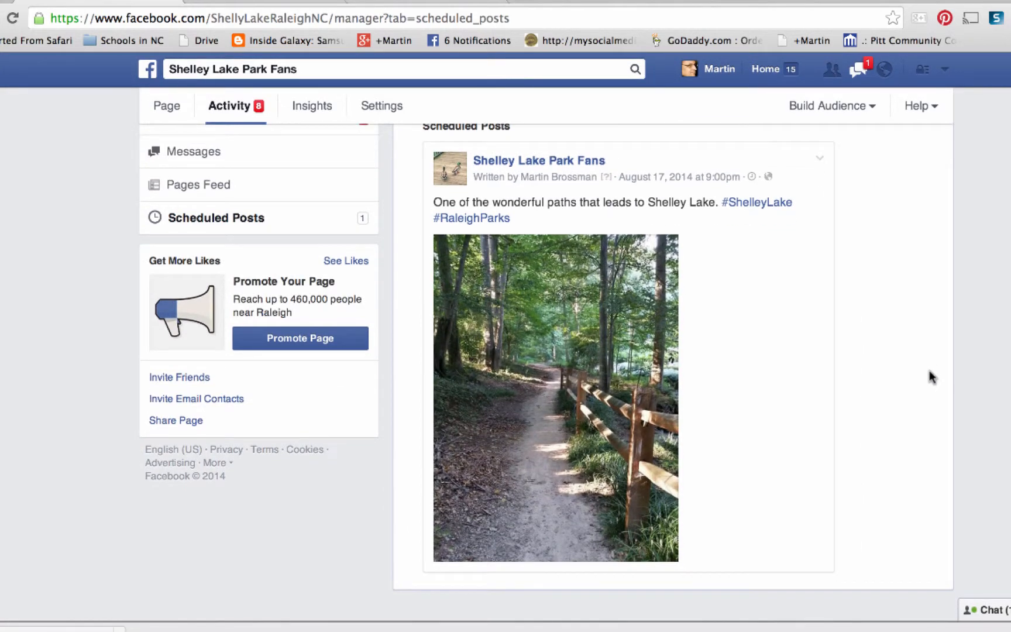
scroll(932, 377, "up", 1)
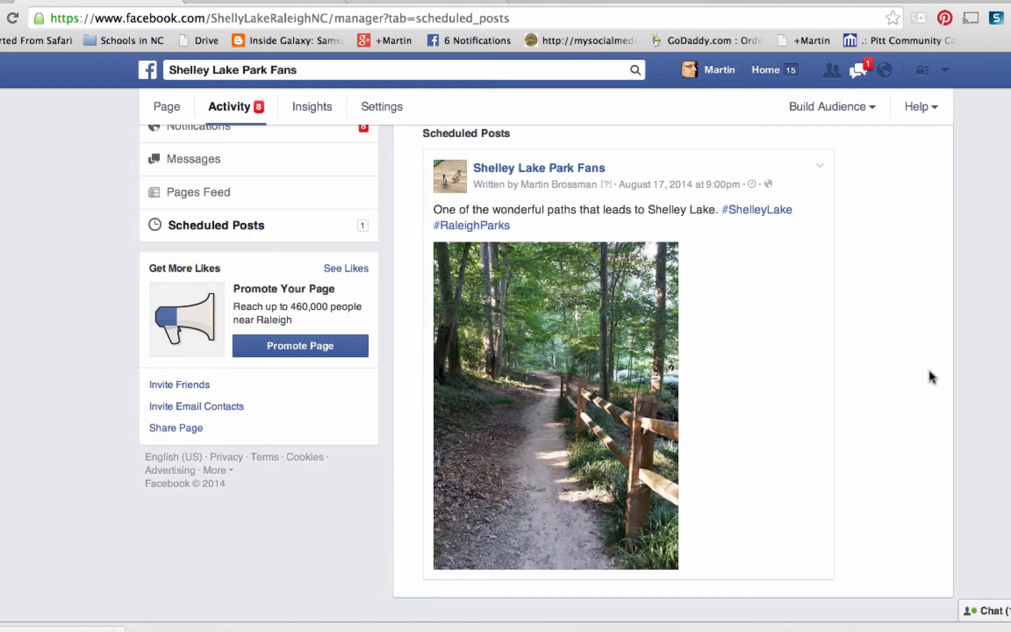
- Publish the scheduled trail photo post immediately
left_click(820, 166)
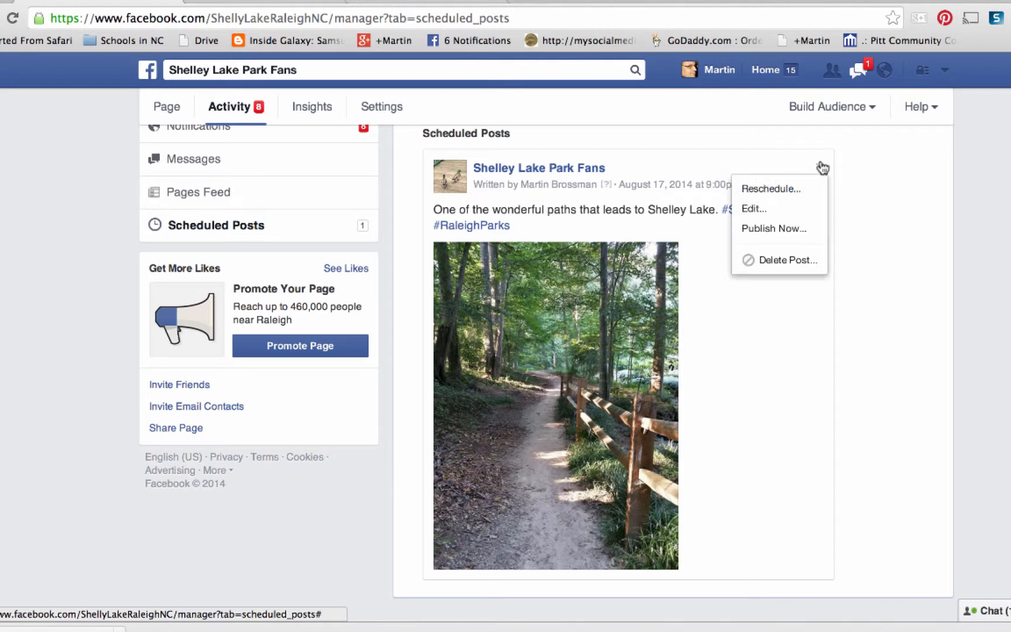
left_click(764, 230)
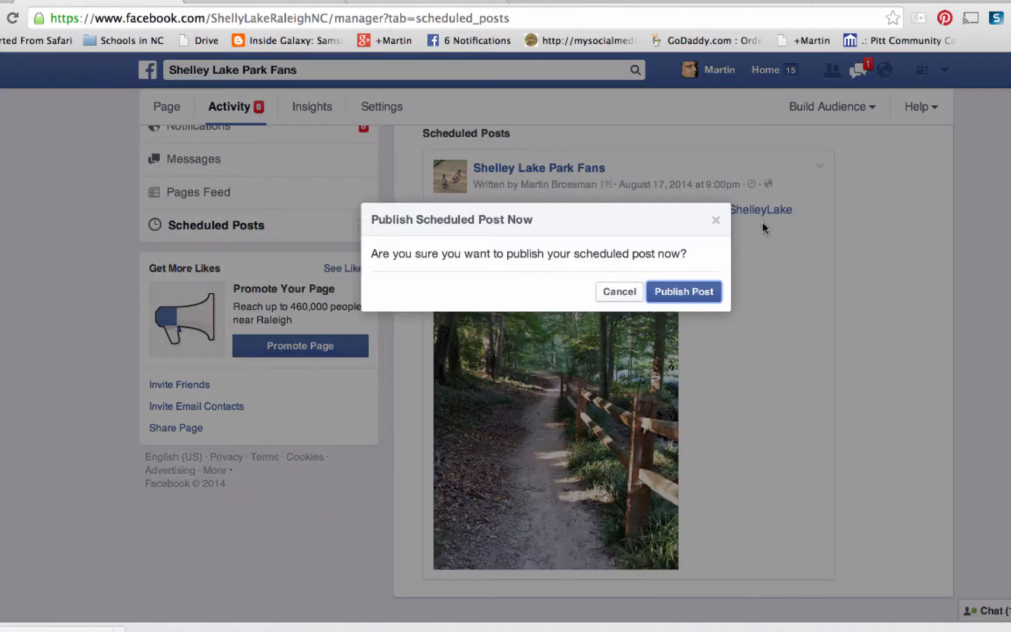
left_click(686, 292)
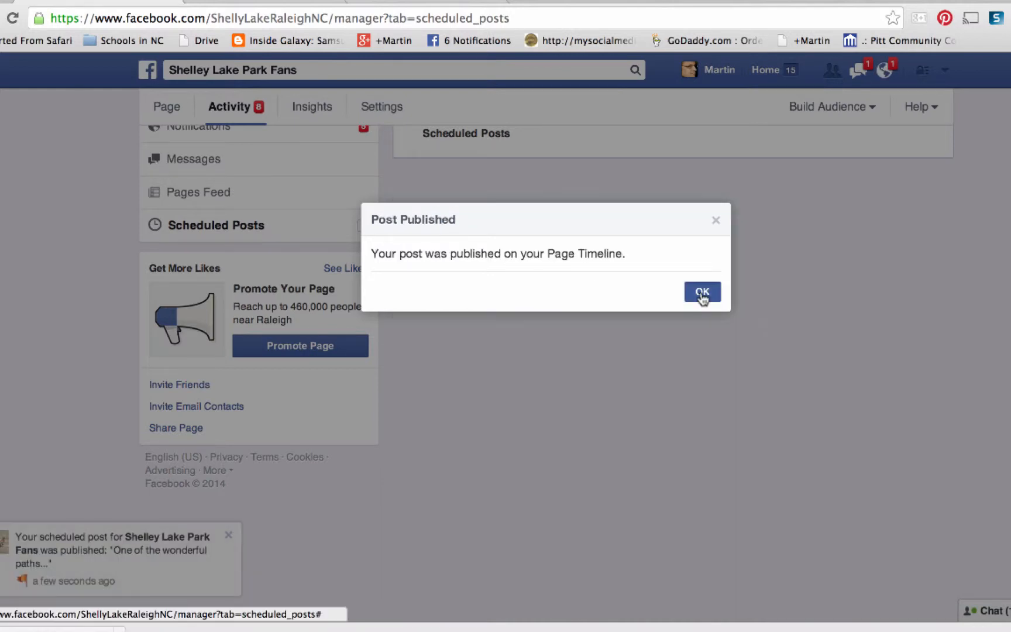
left_click(704, 294)
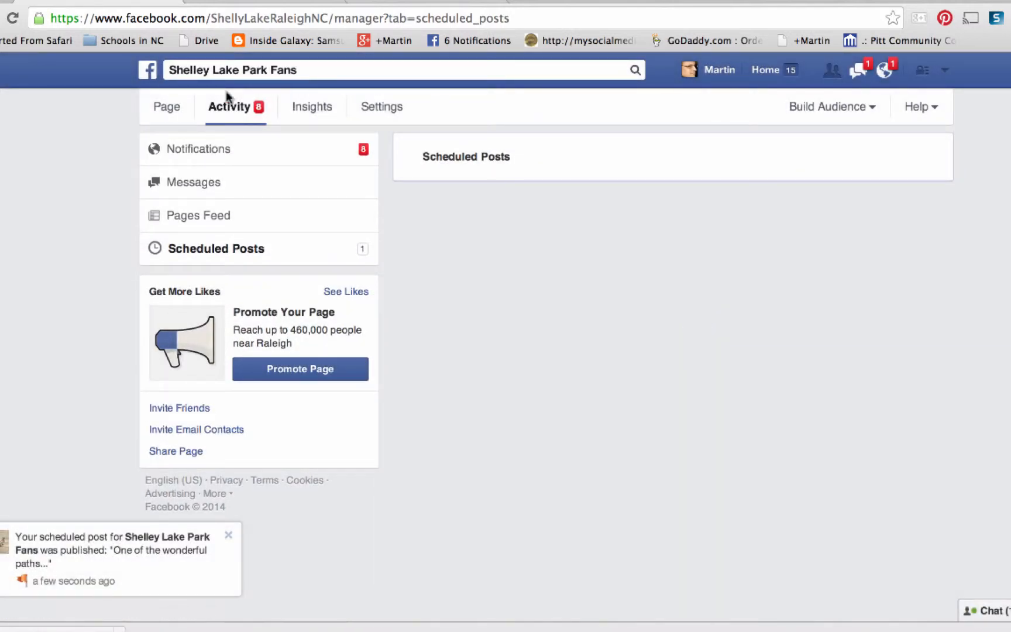
- Return to the page's timeline and locate the newly published trail photo post
left_click(166, 107)
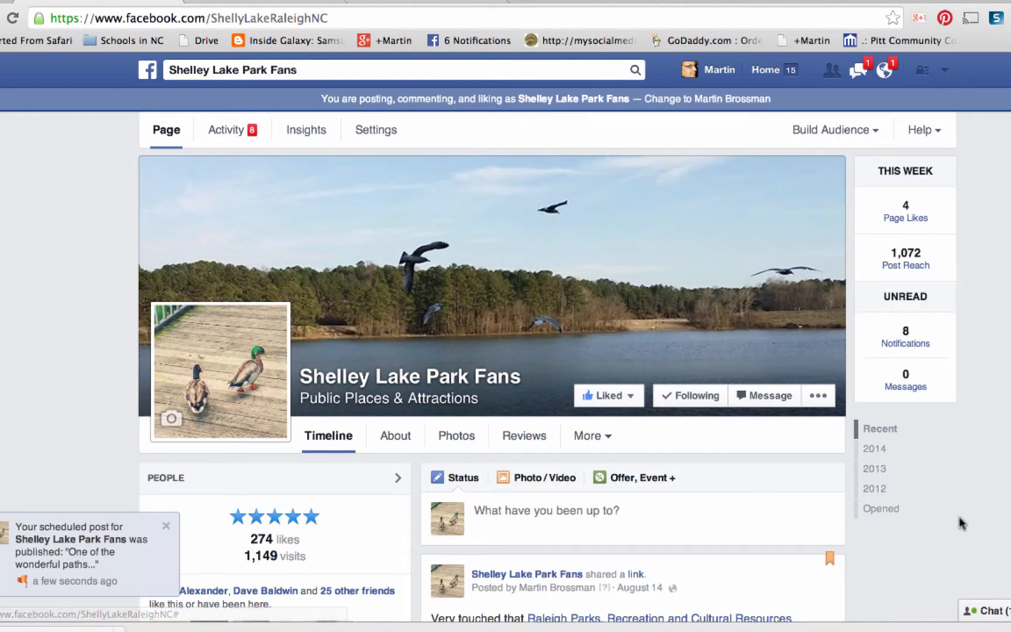
scroll(957, 521, "down", 5)
scroll(632, 380, "down", 8)
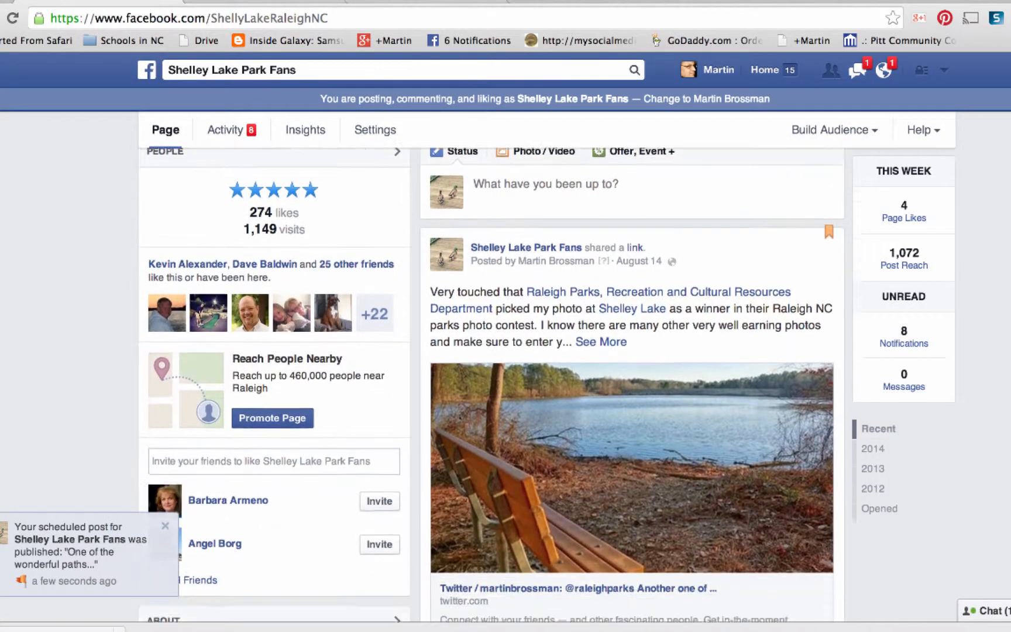
scroll(632, 380, "down", 15)
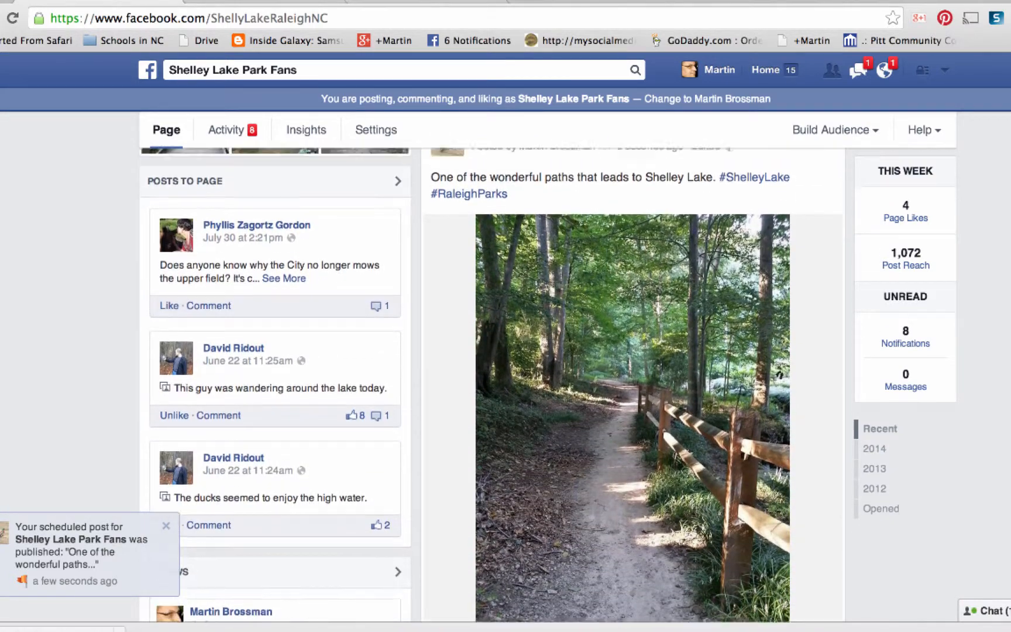
- Unpin the August 14 shared-link post about the parks photo contest from the top of the timeline
scroll(632, 381, "up", 1)
scroll(491, 385, "up", 4)
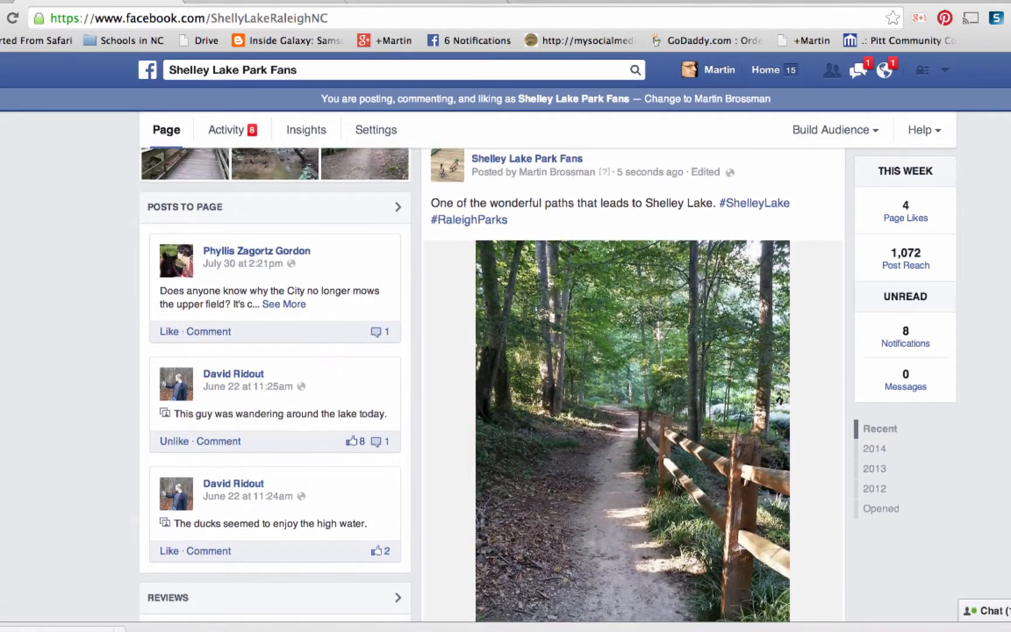
scroll(632, 380, "up", 20)
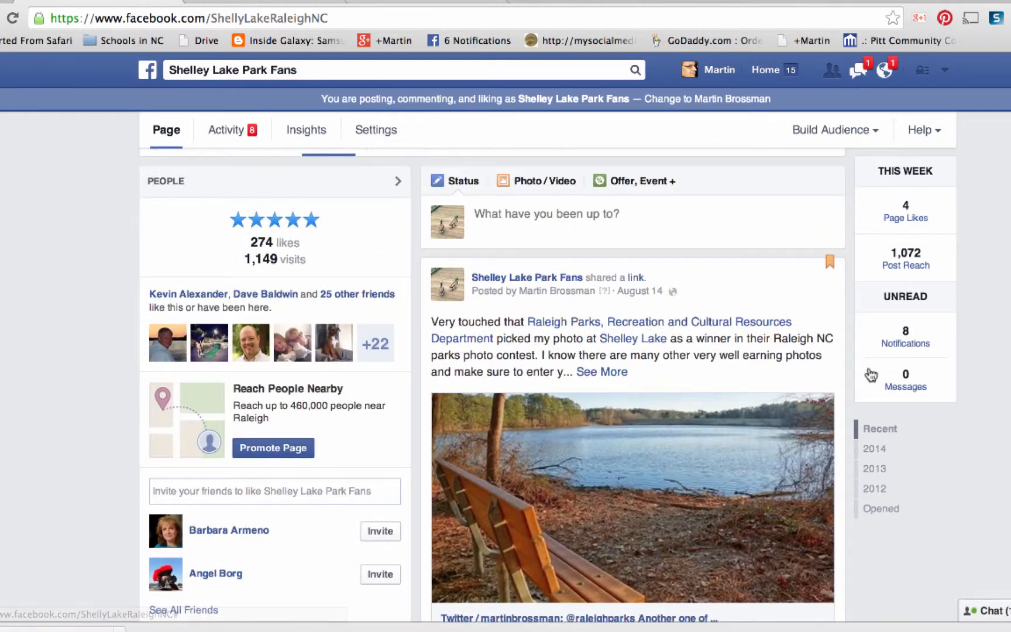
left_click(829, 277)
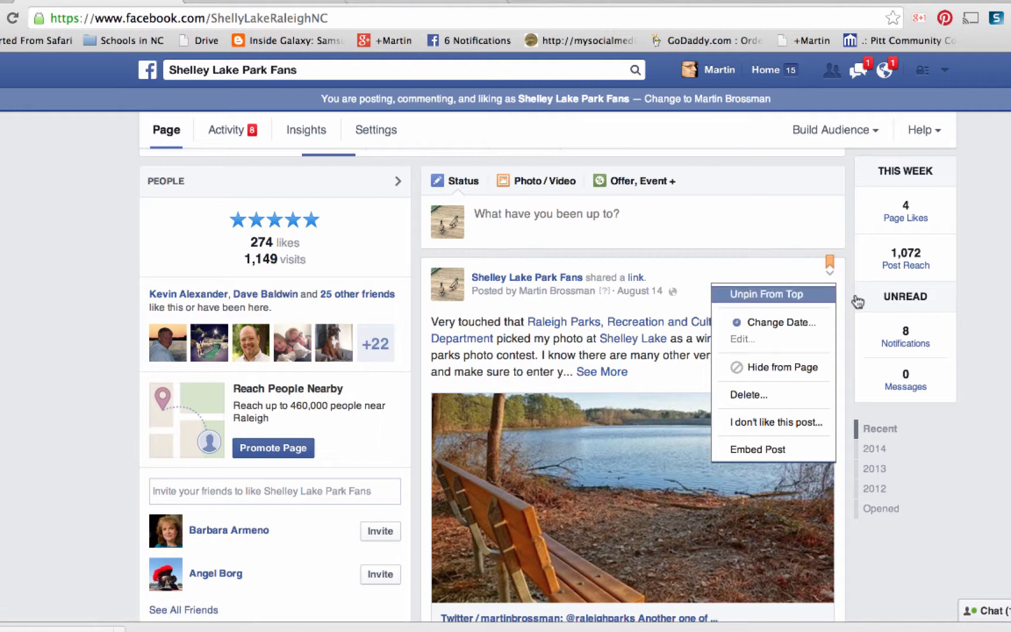
left_click(797, 297)
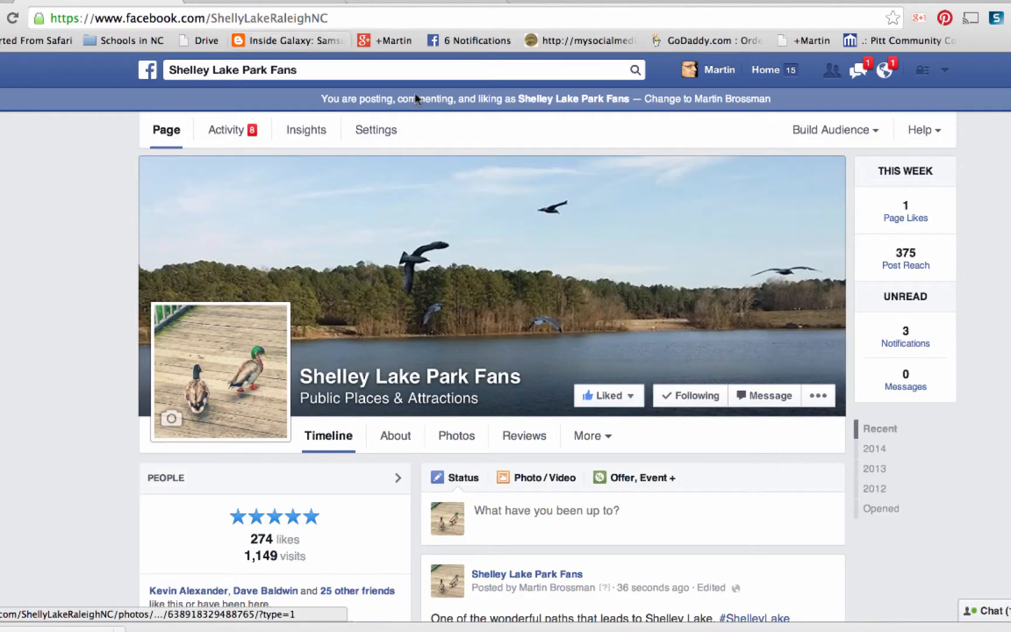
- Review the trail photo post on the timeline and open the feed for its #RaleighParks hashtag
scroll(603, 301, "down", 7)
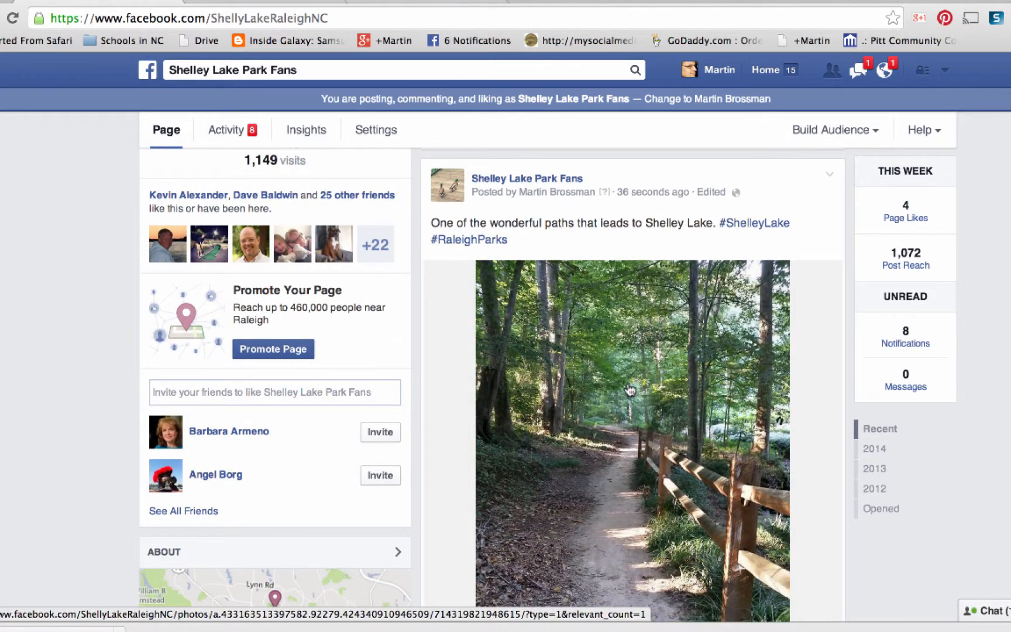
scroll(630, 389, "down", 3)
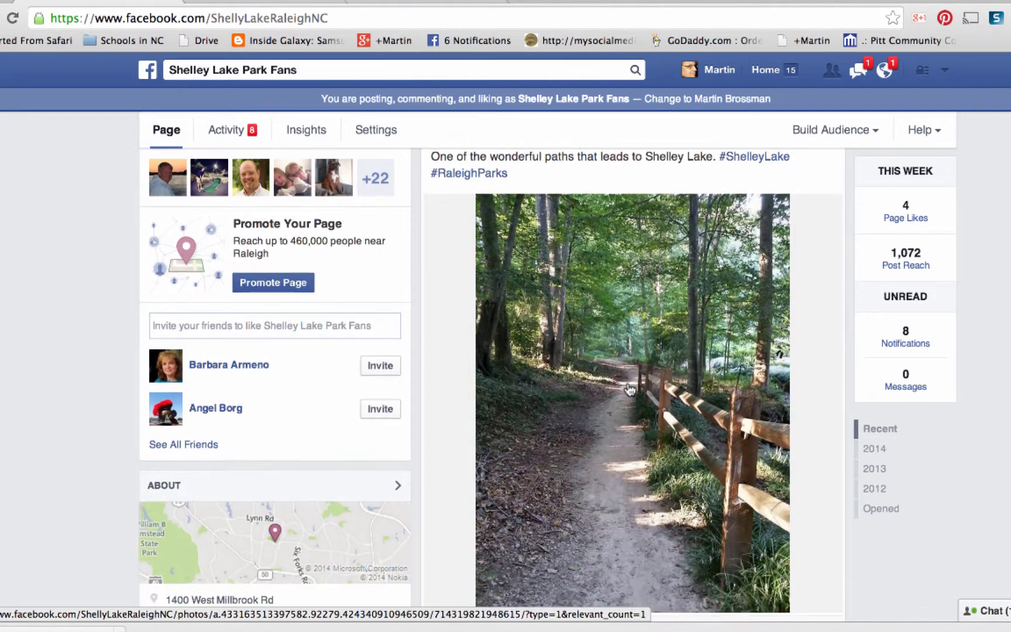
scroll(630, 390, "down", 2)
scroll(630, 390, "up", 4)
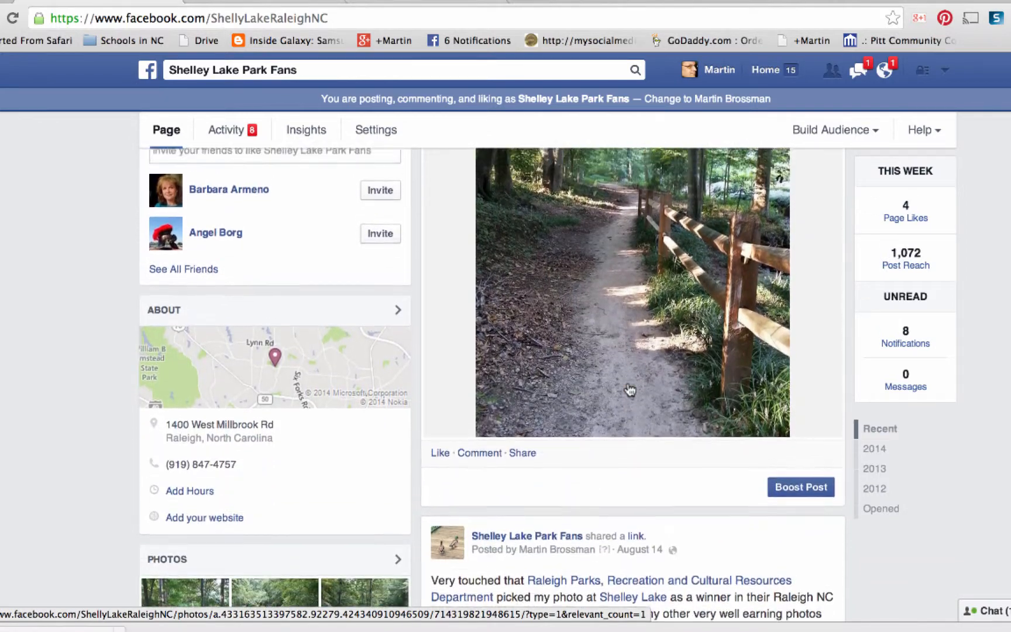
scroll(630, 389, "up", 2)
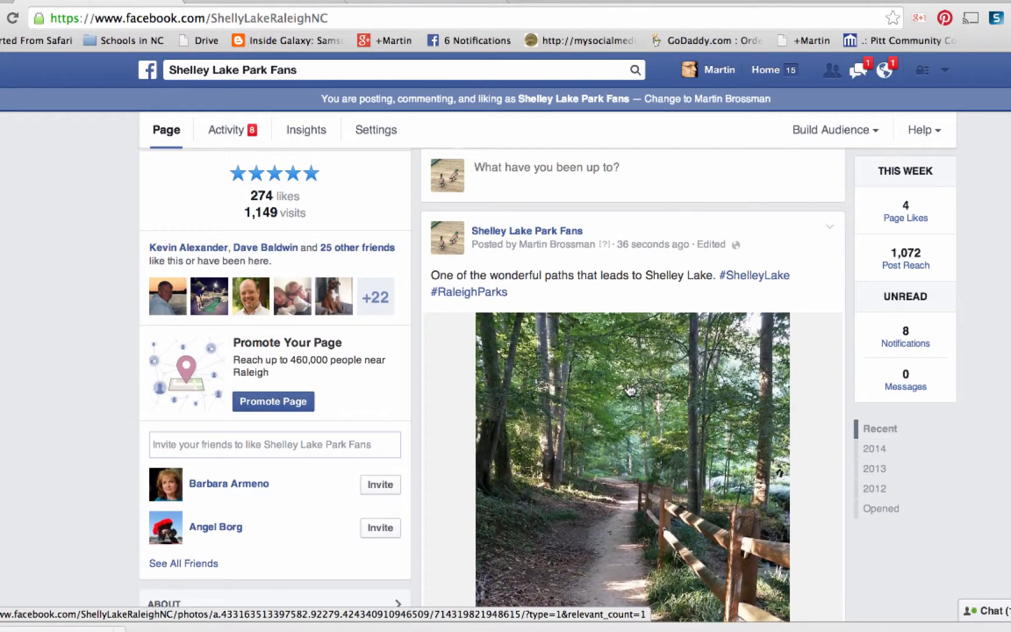
left_click(464, 294)
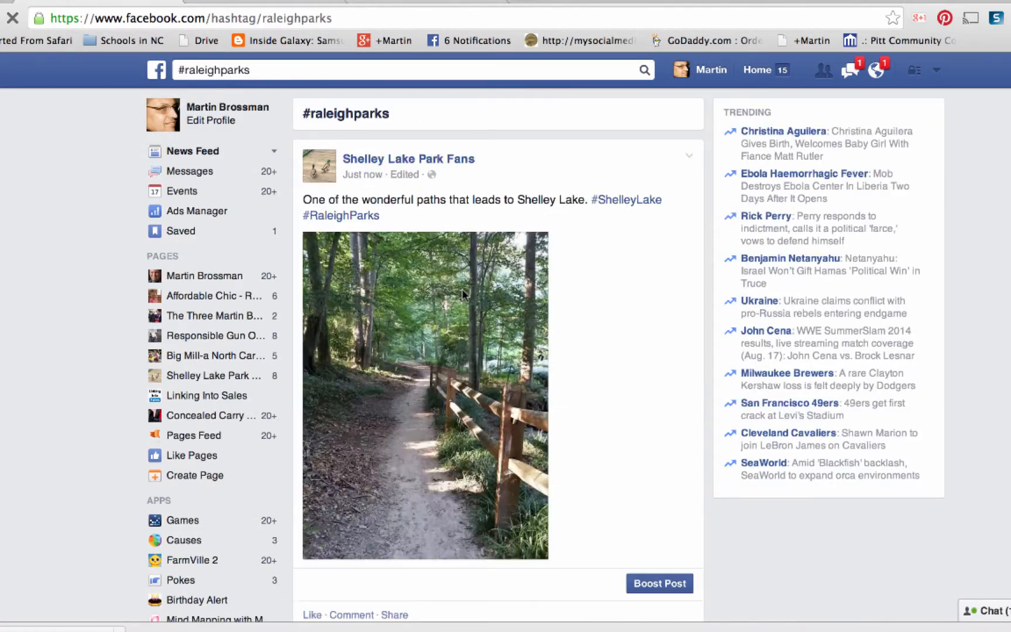
- Review the posts in the #raleighparks hashtag feed and go back to the Shelley Lake Park Fans page timeline
scroll(463, 291, "down", 5)
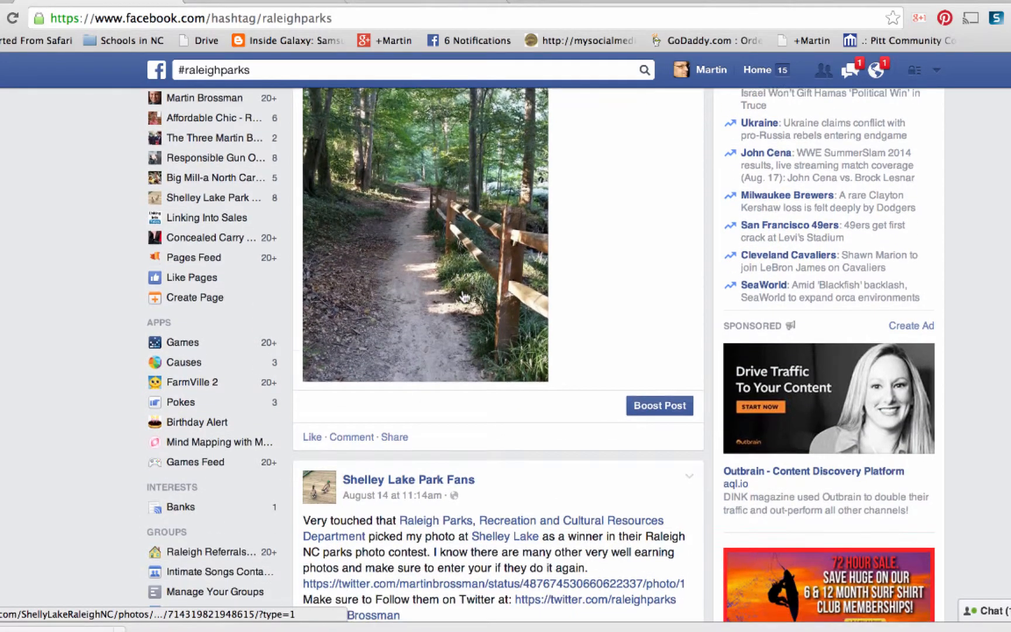
scroll(462, 288, "down", 10)
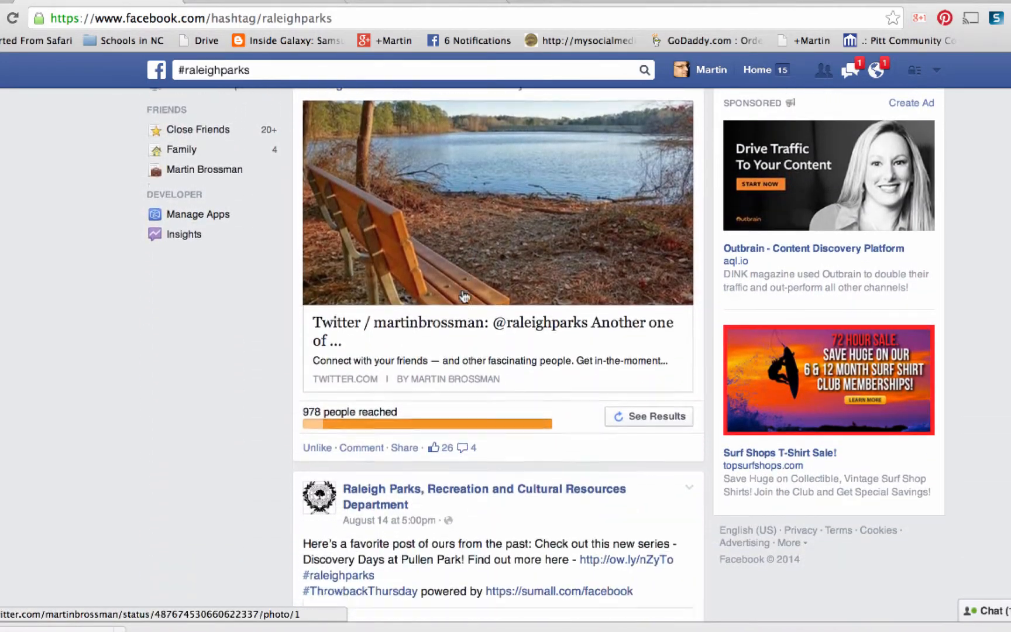
scroll(462, 292, "down", 3)
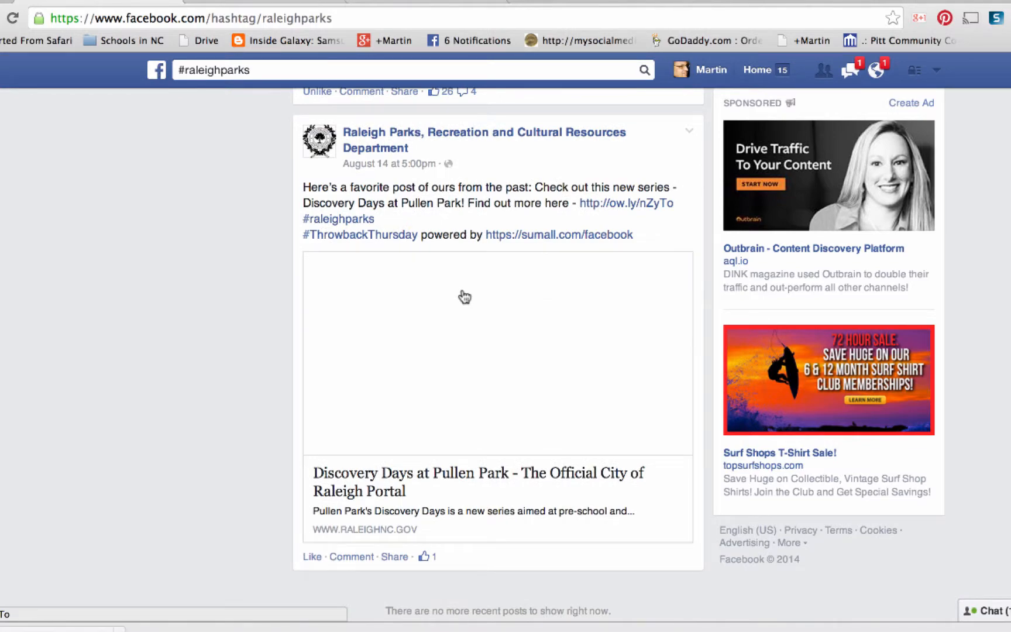
scroll(465, 297, "up", 15)
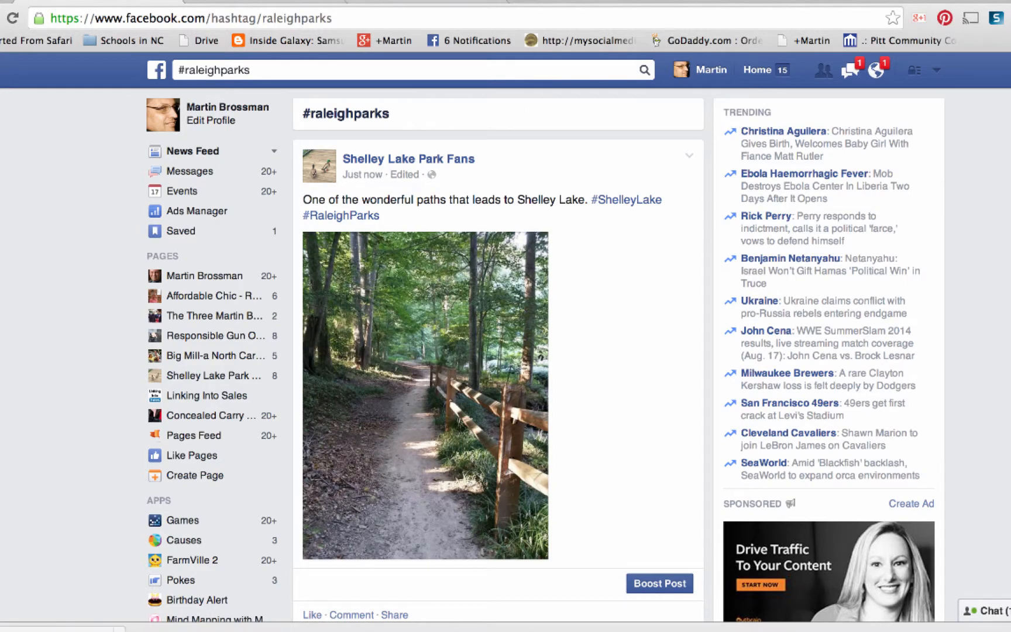
key("super+Left")
scroll(721, 420, "down", 6)
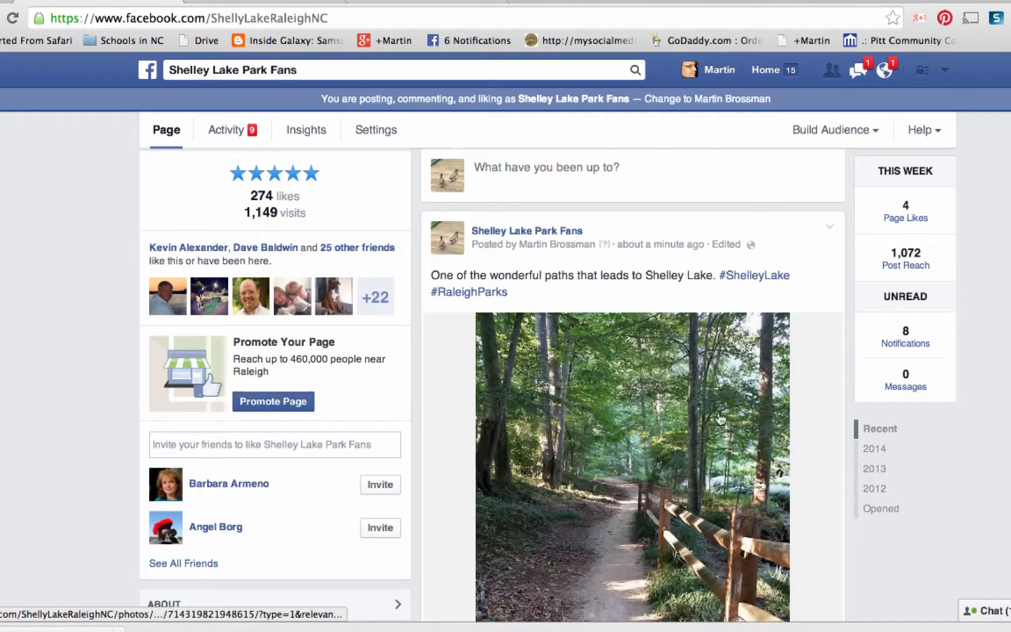
scroll(721, 420, "up", 5)
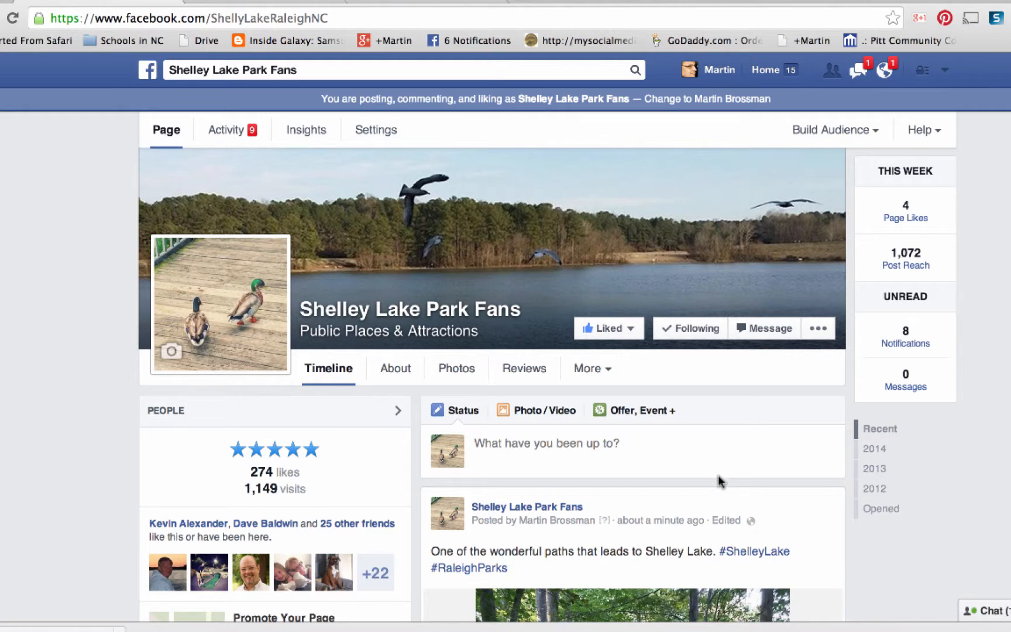
- Examine the composer's photo/video and offer/event options, open and cancel a blank milestone, and return to the status composer
left_click(537, 413)
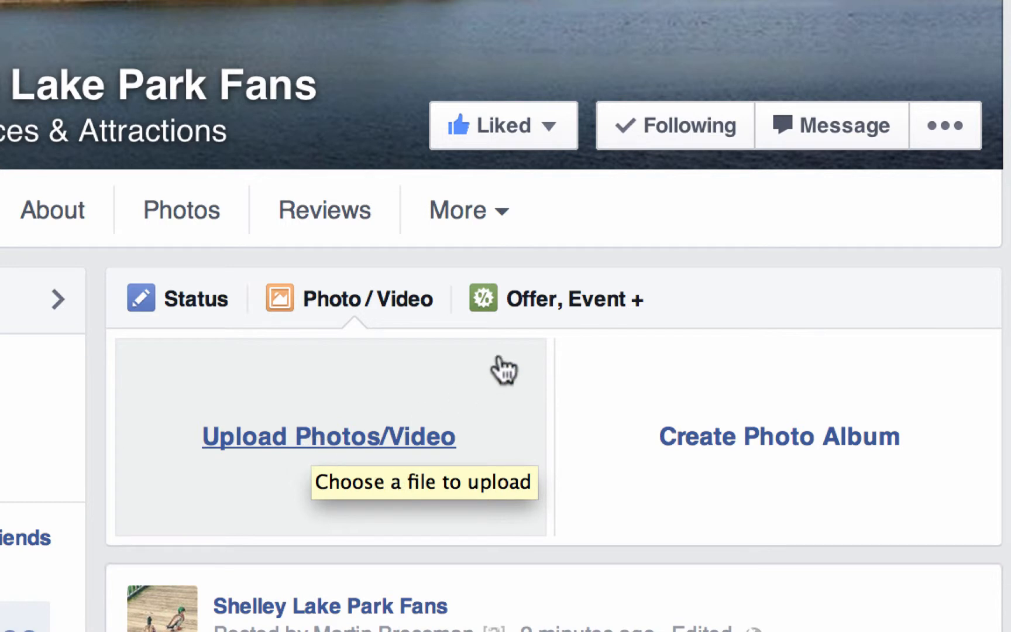
left_click(616, 298)
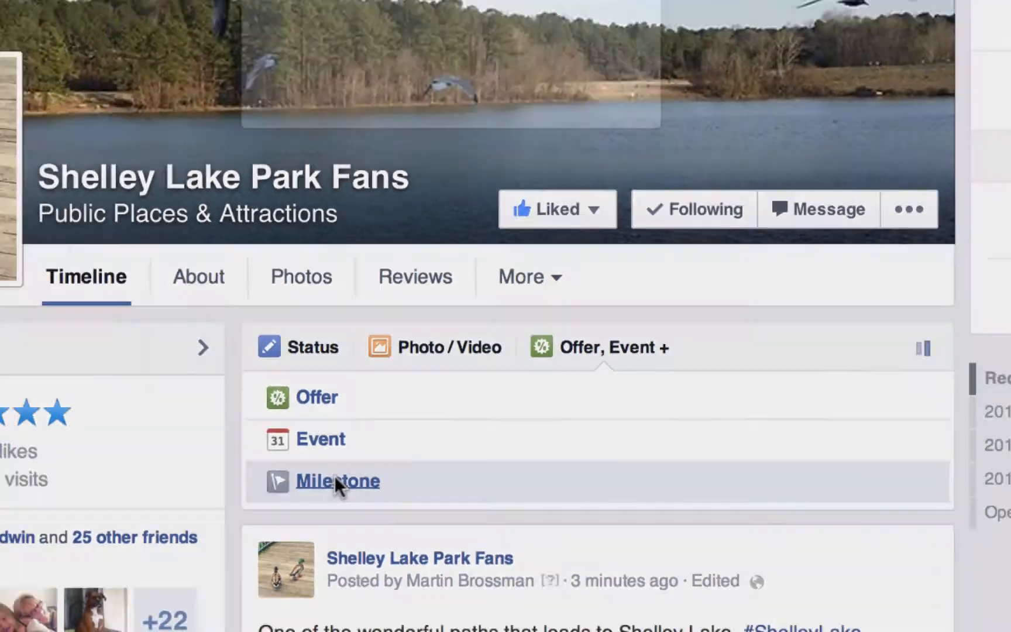
left_click(226, 467)
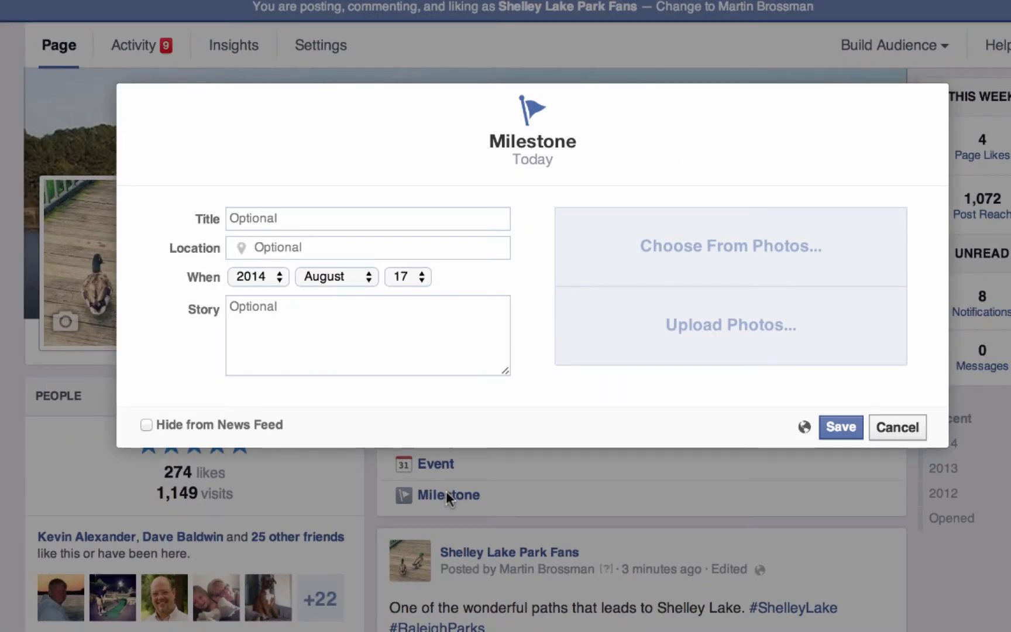
left_click(898, 432)
right_click(841, 460)
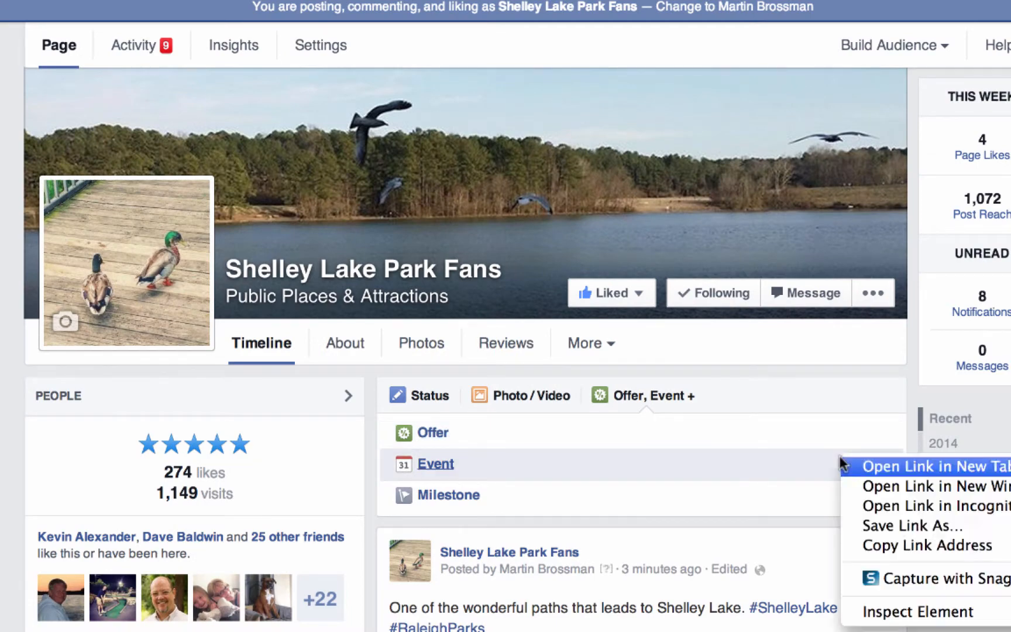
left_click(431, 395)
left_click(430, 396)
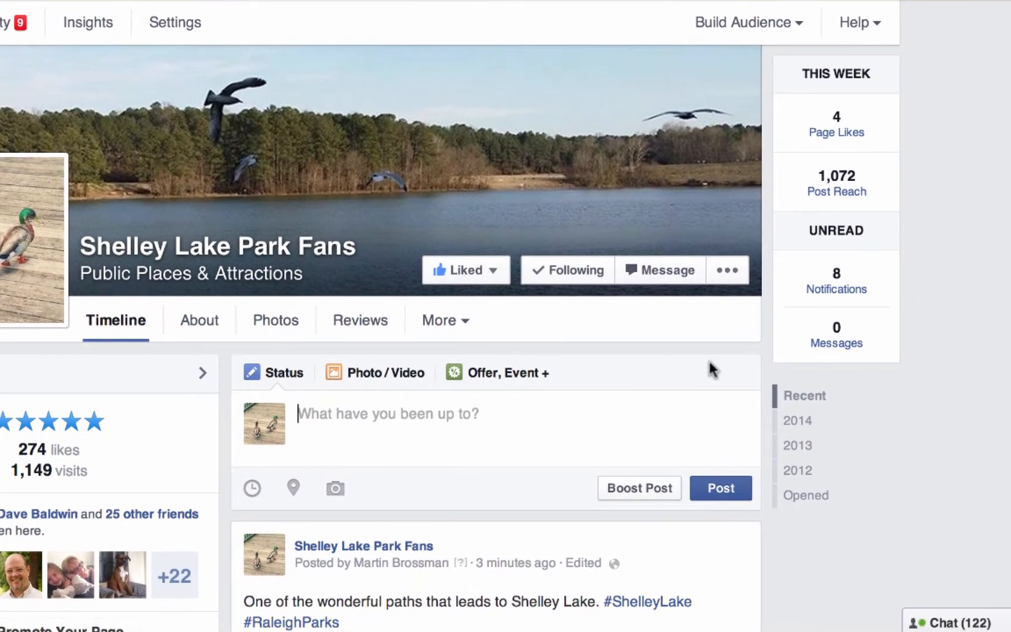
- Highlight the trail photo post on the page's timeline
scroll(543, 513, "down", 7)
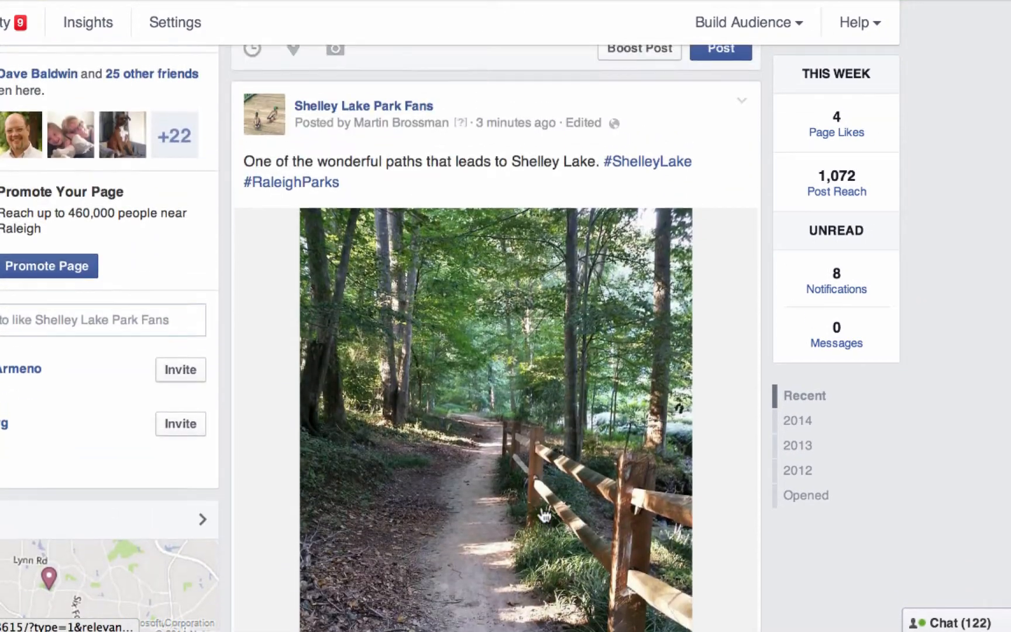
scroll(544, 515, "up", 1)
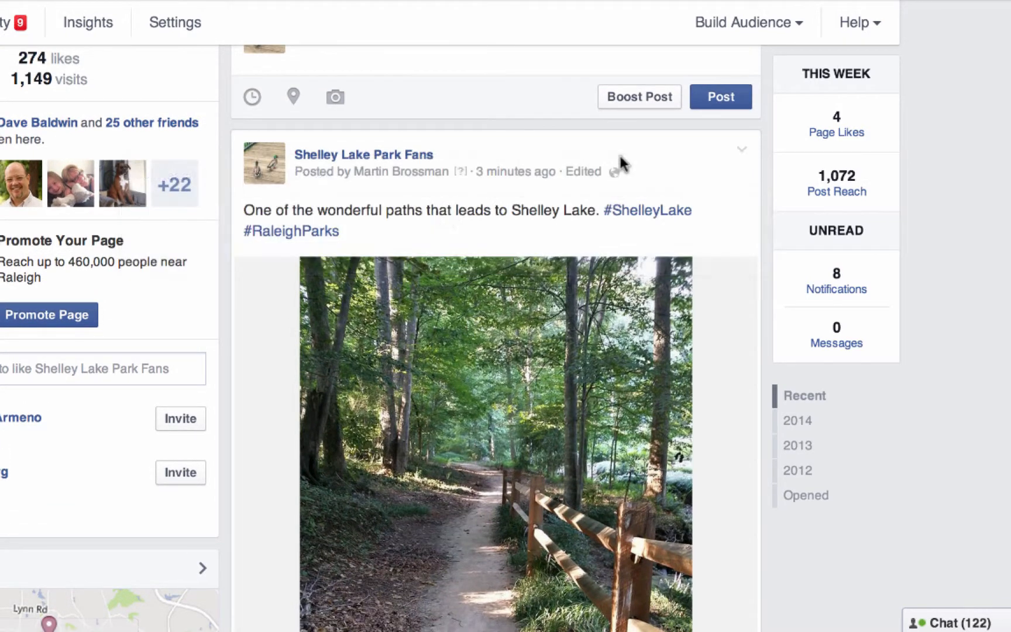
left_click(741, 150)
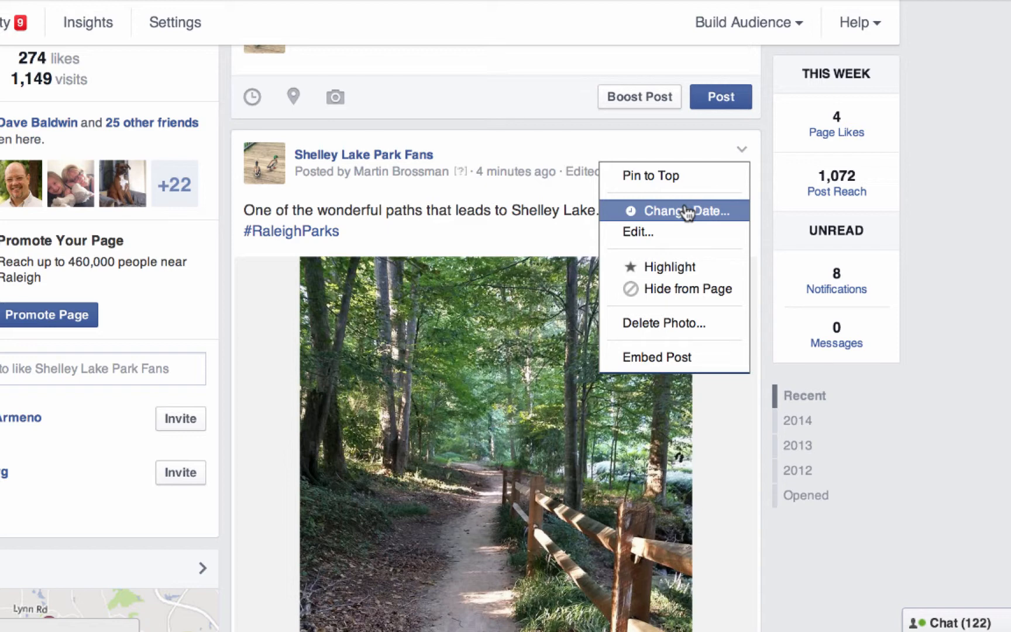
left_click(677, 268)
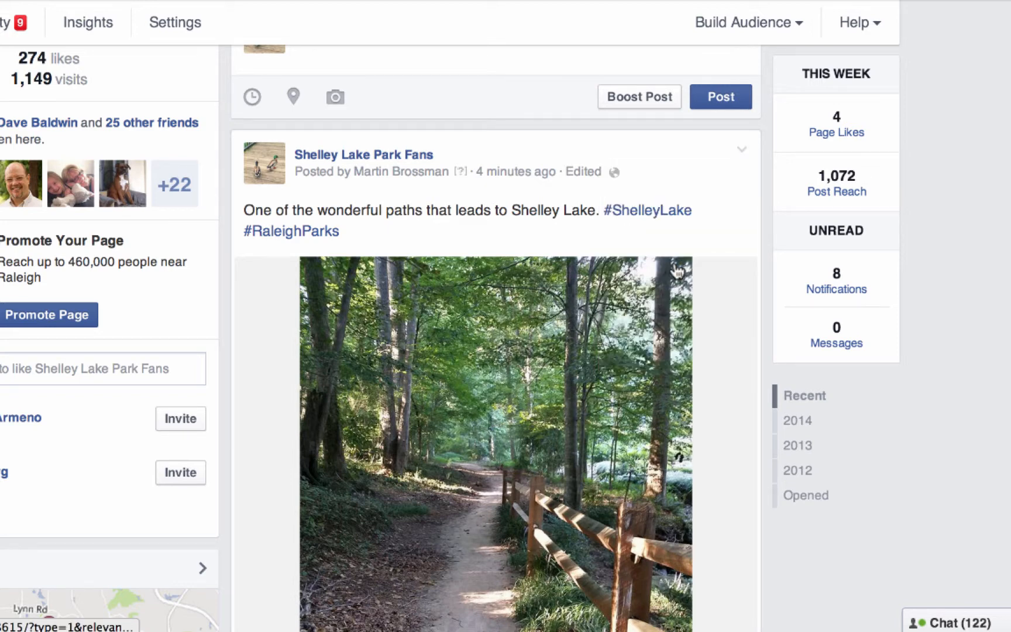
- View the trail photo post's management options and its embed code with preview, and close the embed window
left_click(742, 150)
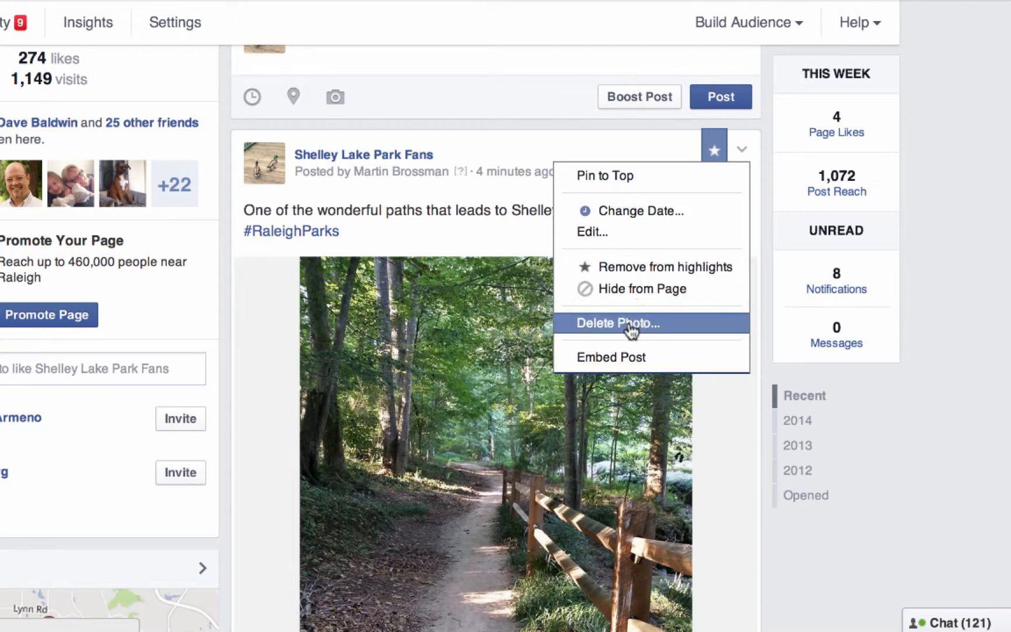
left_click(632, 359)
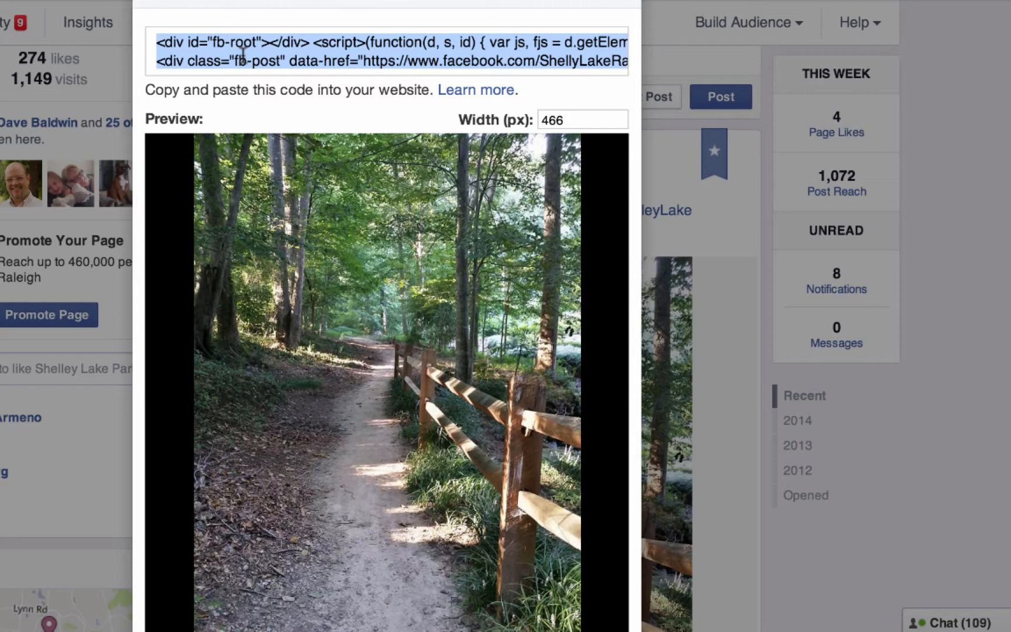
left_click(629, 3)
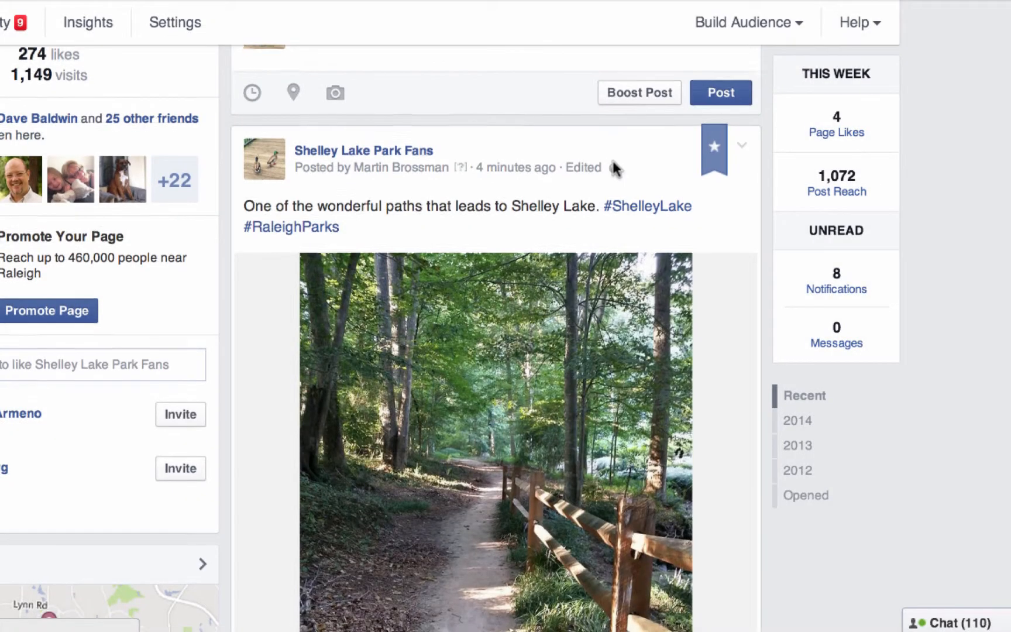
scroll(613, 164, "up", 3)
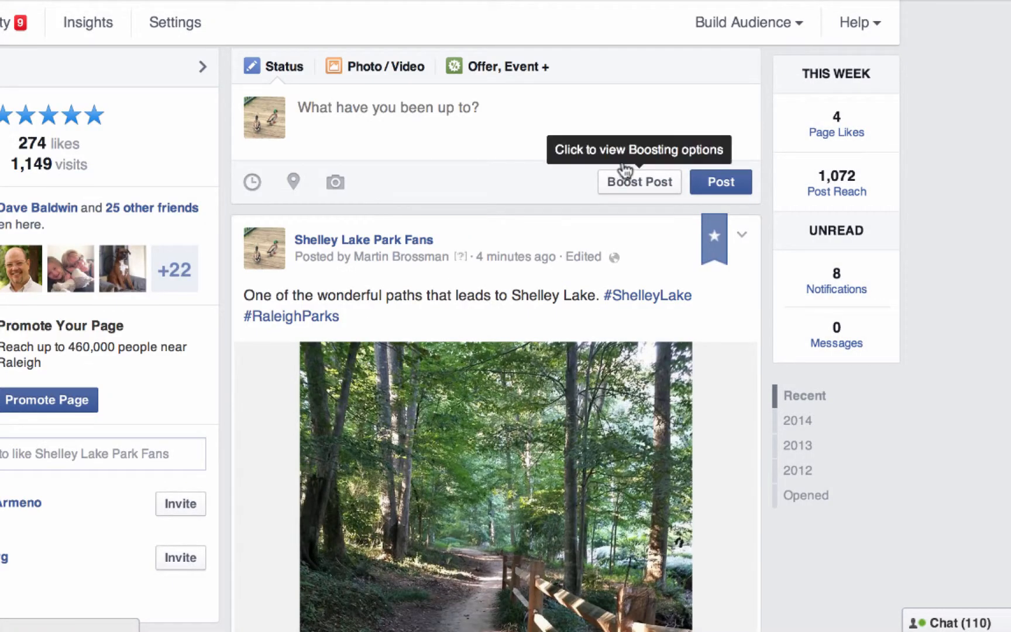
scroll(534, 198, "down", 1)
scroll(534, 196, "down", 2)
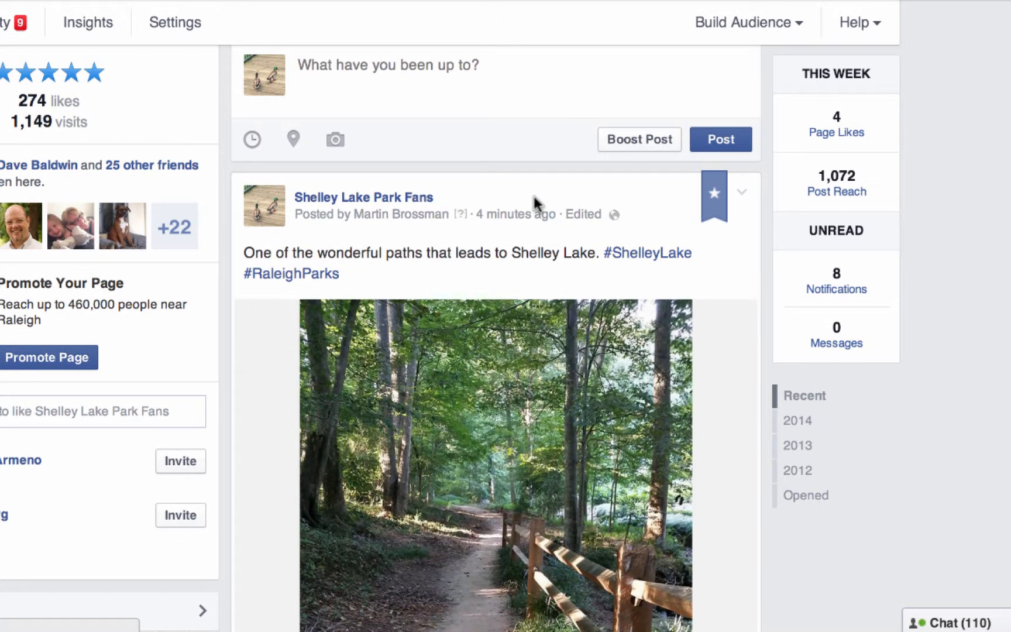
scroll(535, 196, "down", 3)
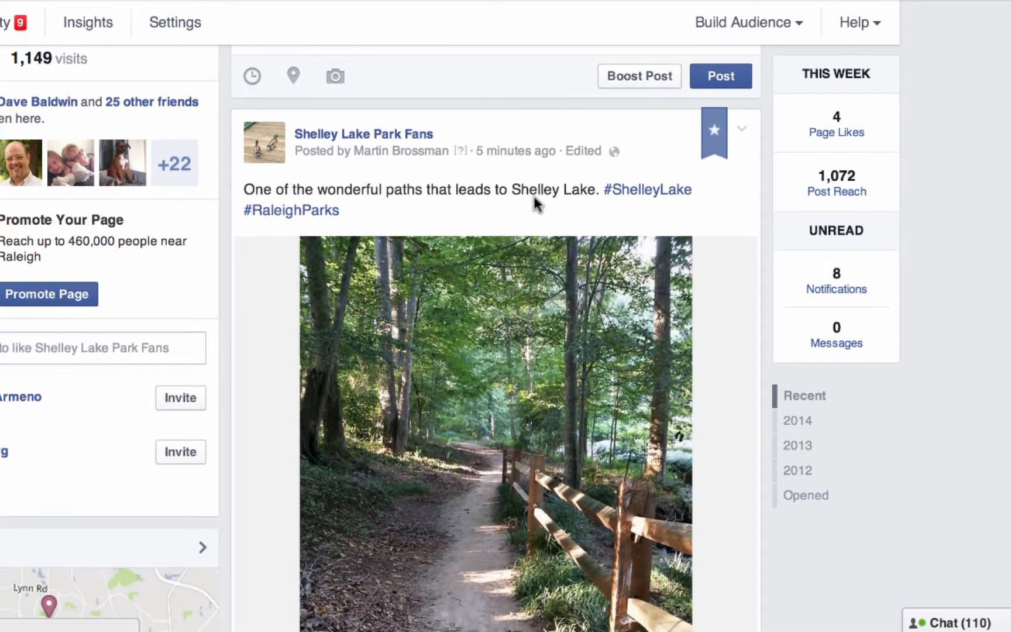
scroll(534, 196, "up", 1)
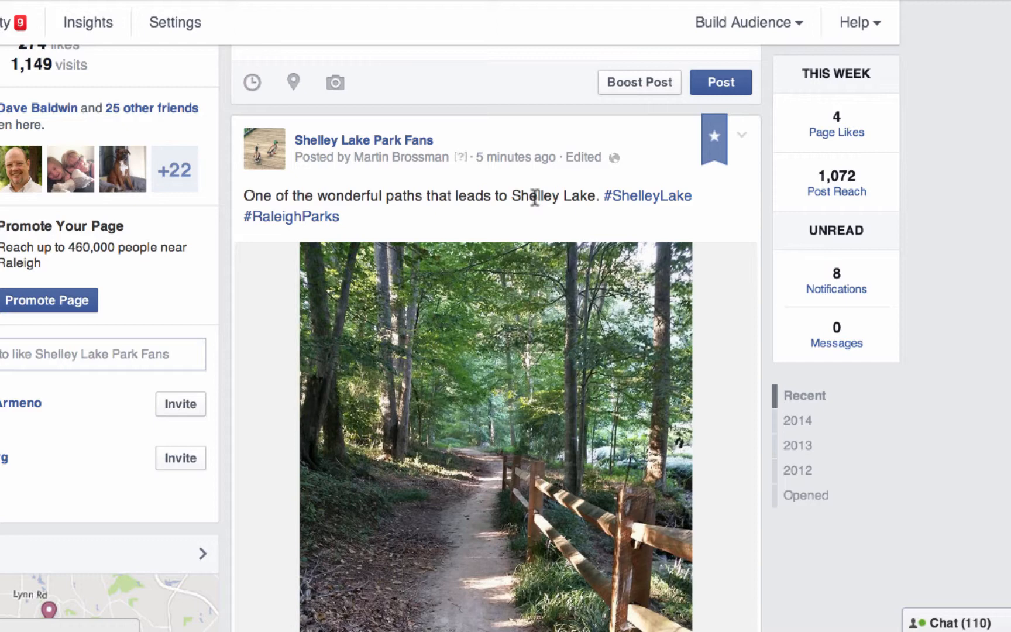
scroll(534, 196, "down", 2)
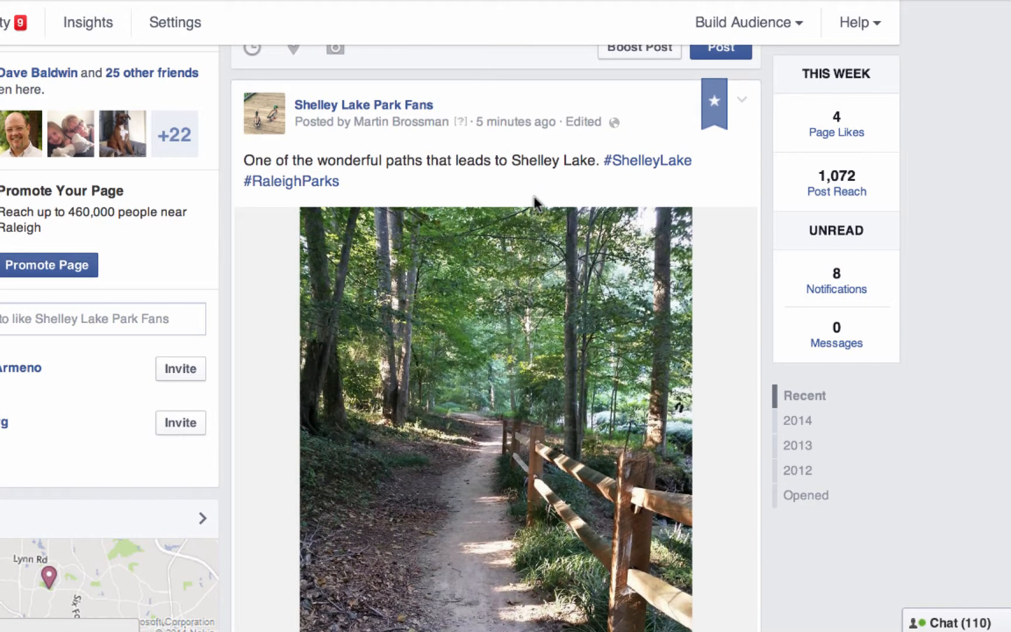
- Enter the sign-off initials ^MB in a new status update and clear the text without posting
scroll(534, 196, "up", 3)
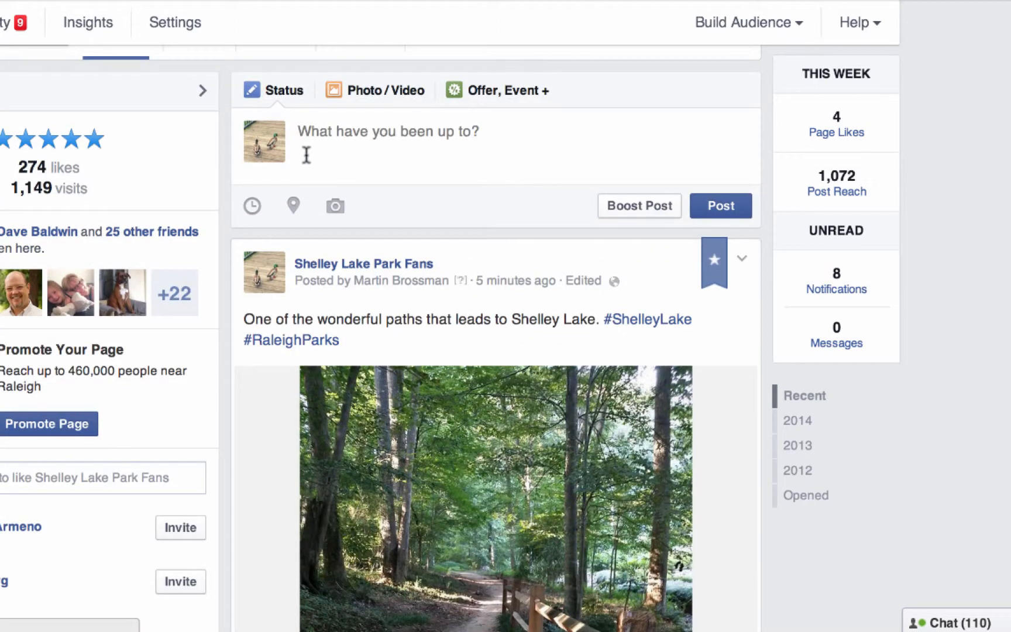
left_click(310, 158)
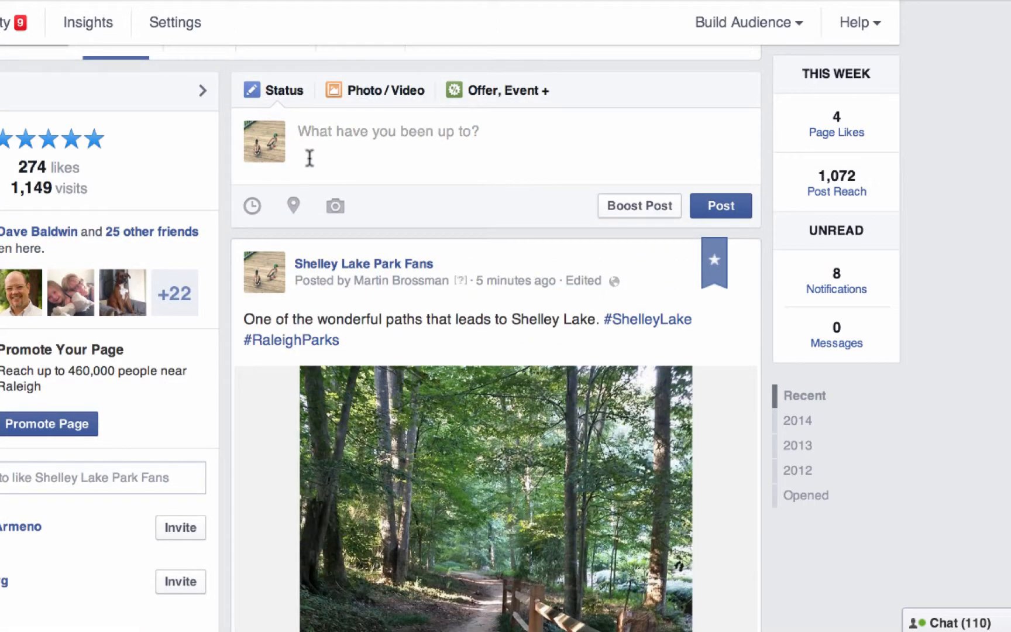
type("^")
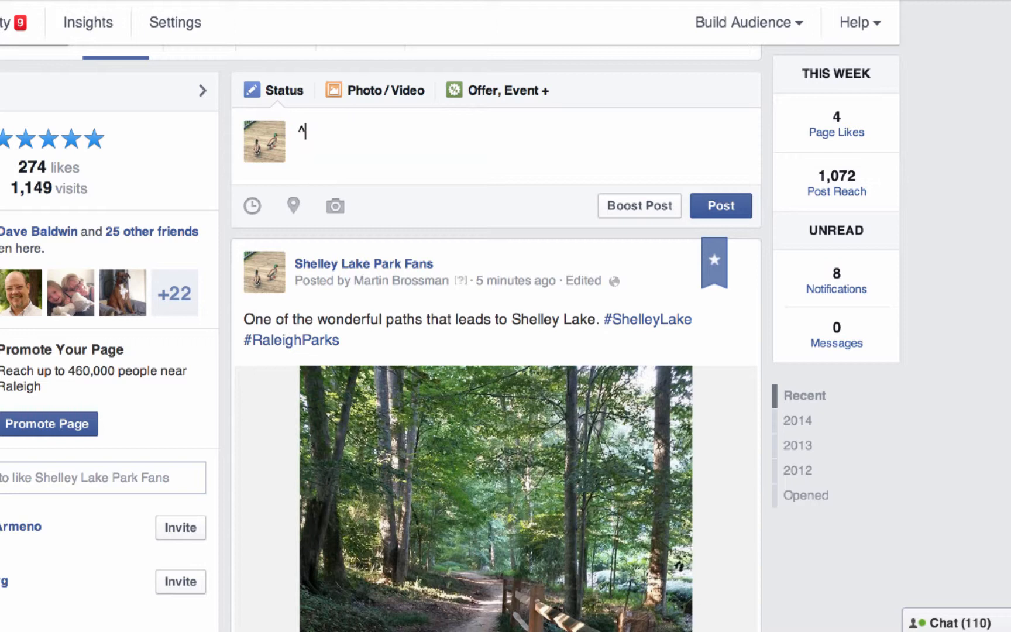
type("MB")
mouse_move(385, 289)
key("BackSpace")
key("BackSpace")
key("BackSpace")
scroll(1009, 236, "up", 1)
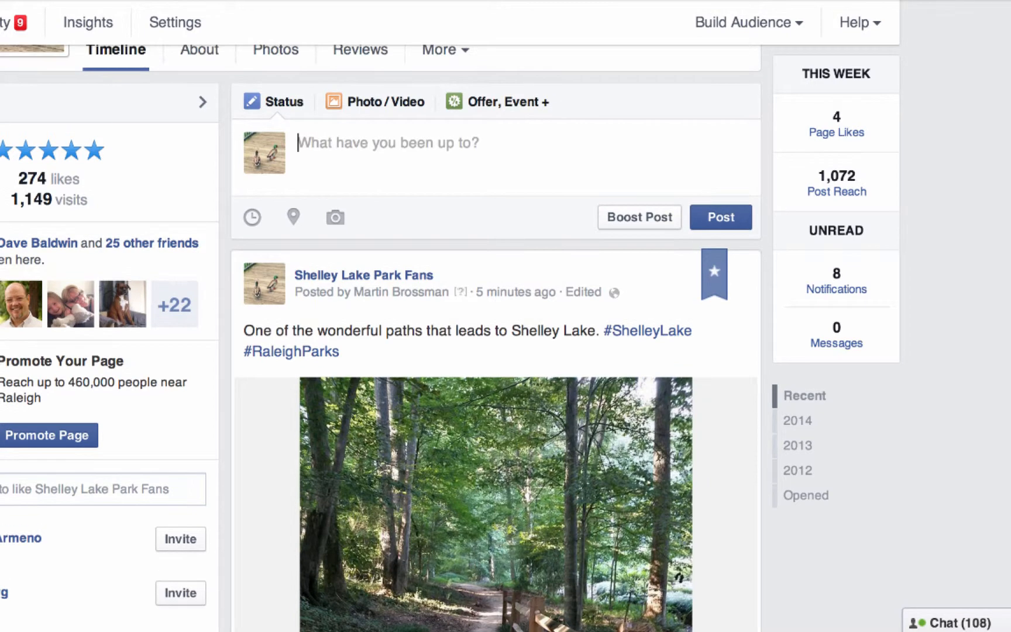
scroll(380, 338, "up", 5)
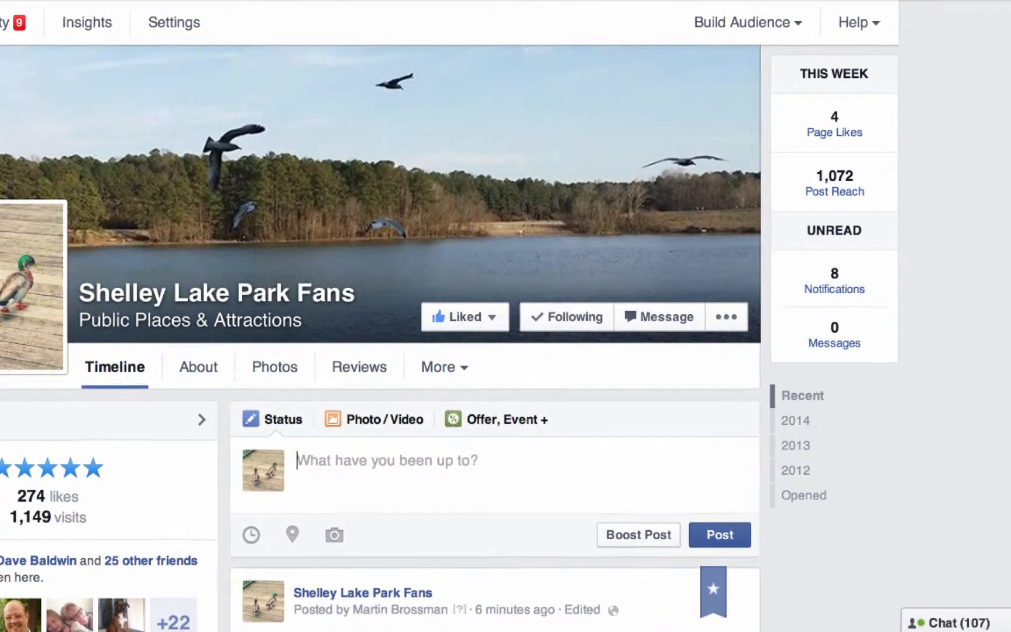
scroll(380, 338, "up", 1)
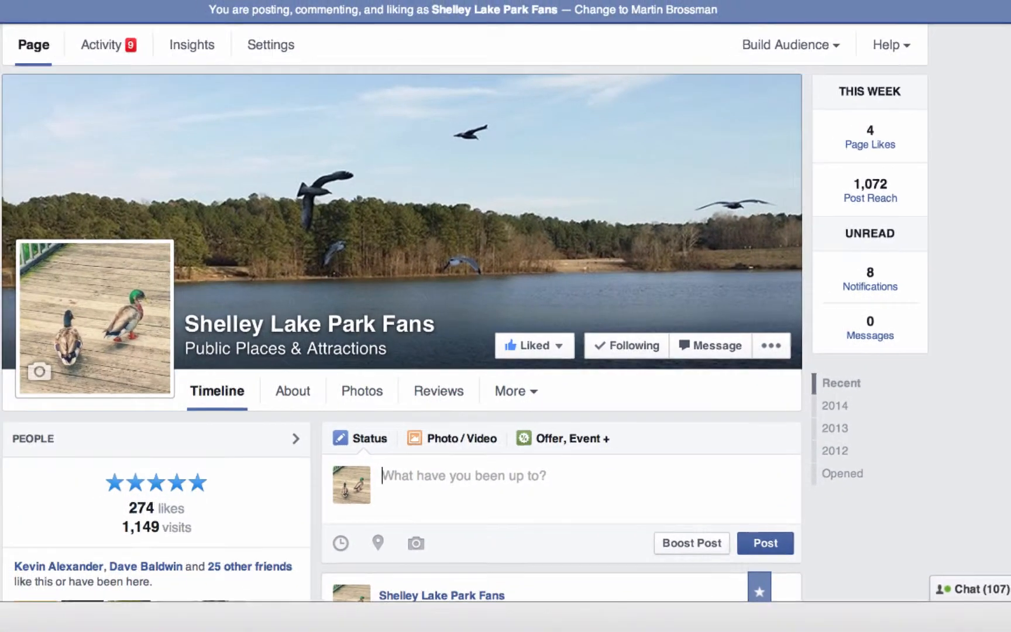